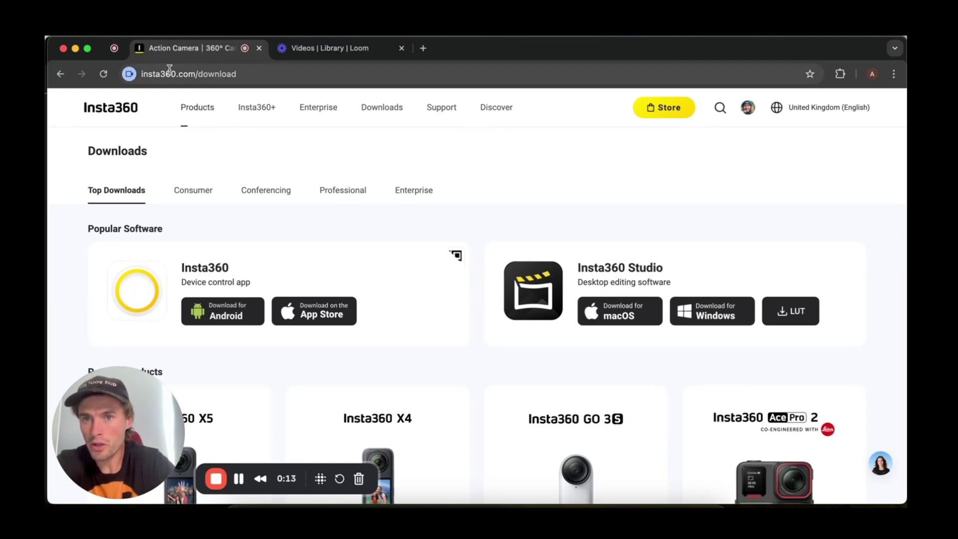
- Open the Insta360 X5 software page to find the Insta360 Studio macOS v5.7.0 download
{"action": "left_click_drag", "start_coordinate": [146, 74], "coordinate": [242, 73]}
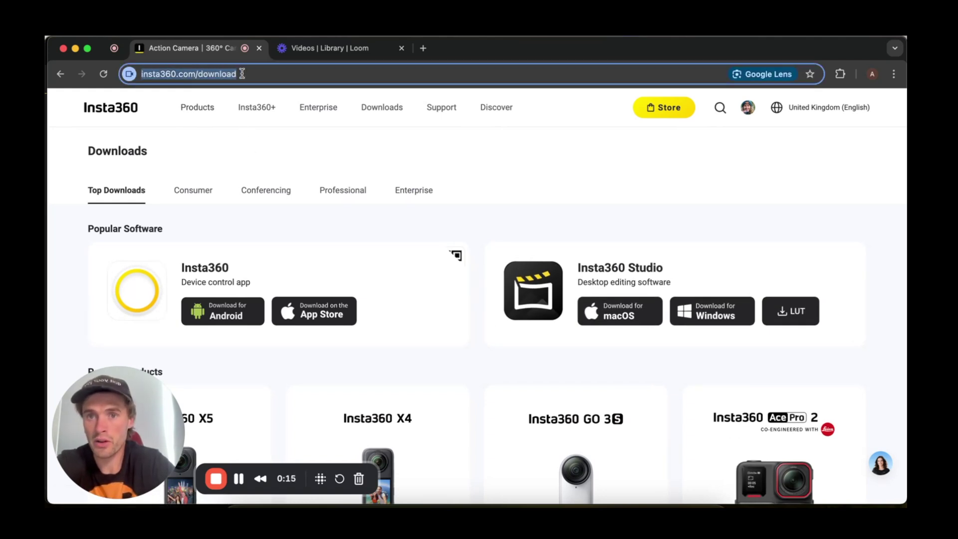
{"action": "scroll", "coordinate": [464, 321], "scroll_direction": "down", "scroll_amount": 2}
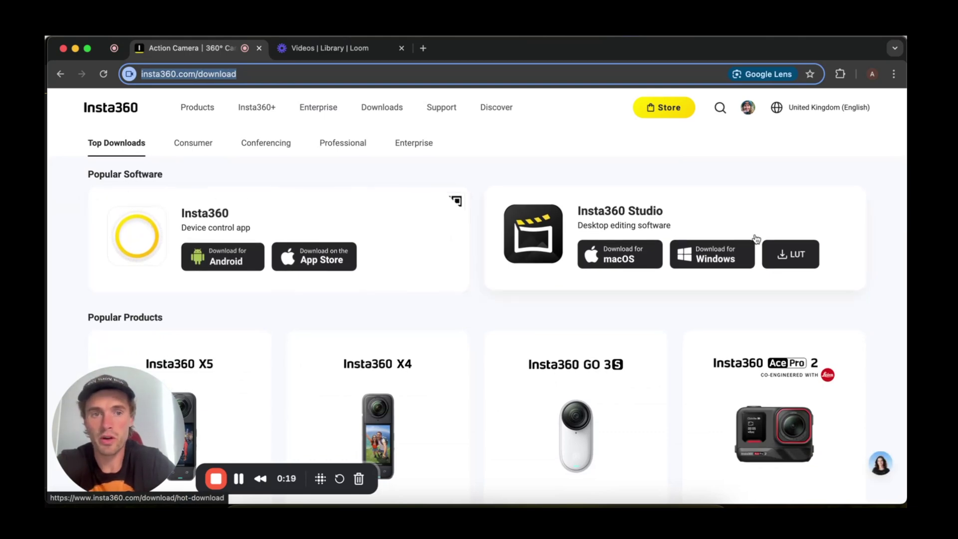
{"action": "scroll", "coordinate": [162, 264], "scroll_direction": "down", "scroll_amount": 1}
{"action": "scroll", "coordinate": [162, 265], "scroll_direction": "down", "scroll_amount": 4}
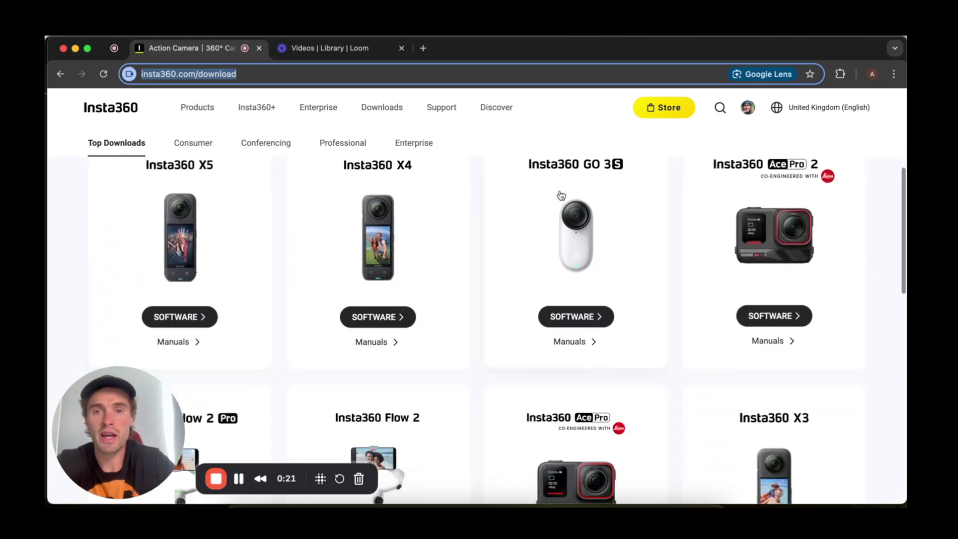
{"action": "scroll", "coordinate": [197, 332], "scroll_direction": "up", "scroll_amount": 1}
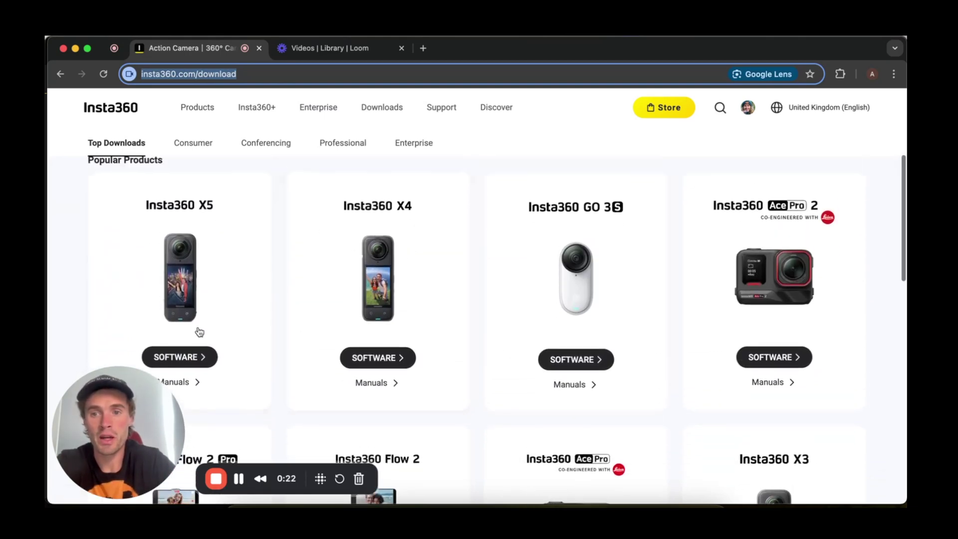
{"action": "left_click", "coordinate": [198, 359]}
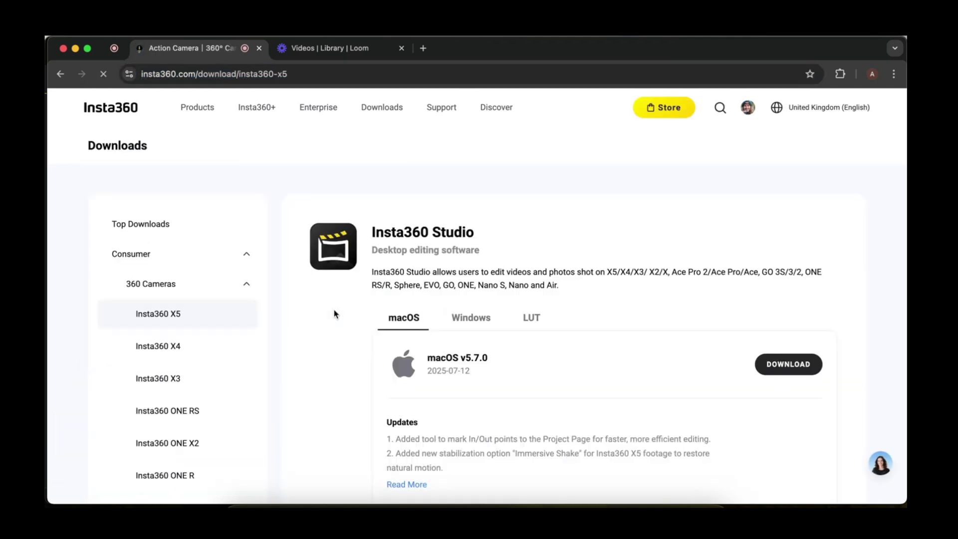
{"action": "scroll", "coordinate": [342, 323], "scroll_direction": "down", "scroll_amount": 1}
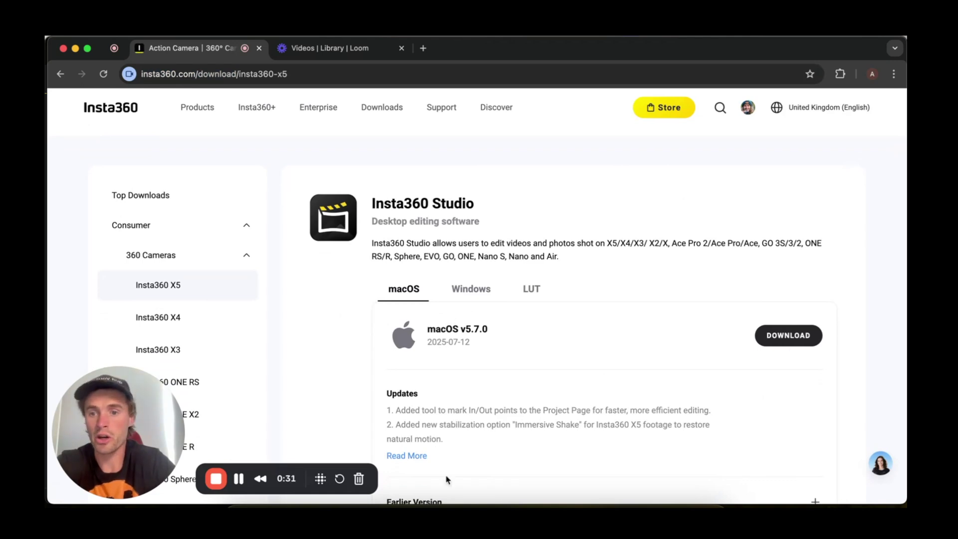
- Launch Insta360 Studio from the Dock
{"action": "left_click", "coordinate": [546, 502]}
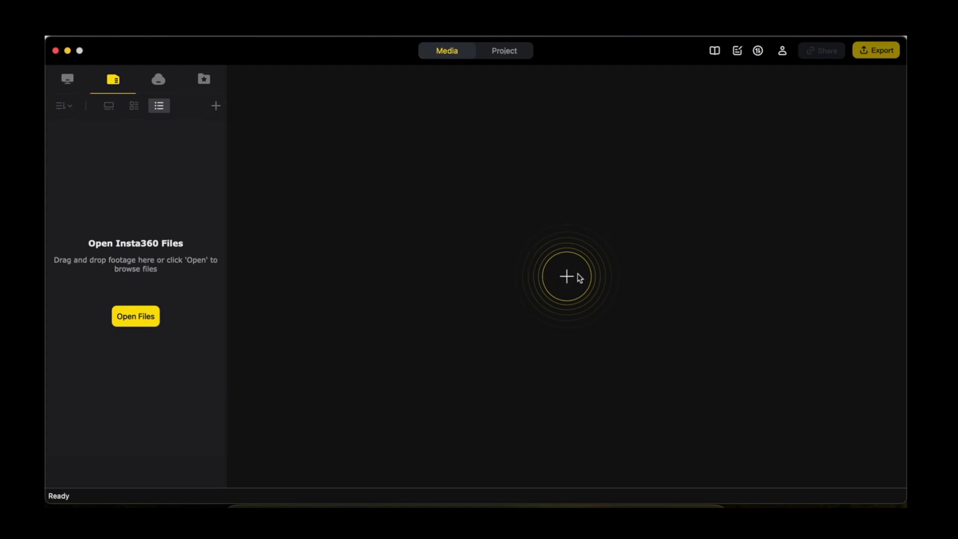
- Browse the Camera01 footage folder in the Open dialog
{"action": "left_click", "coordinate": [543, 283]}
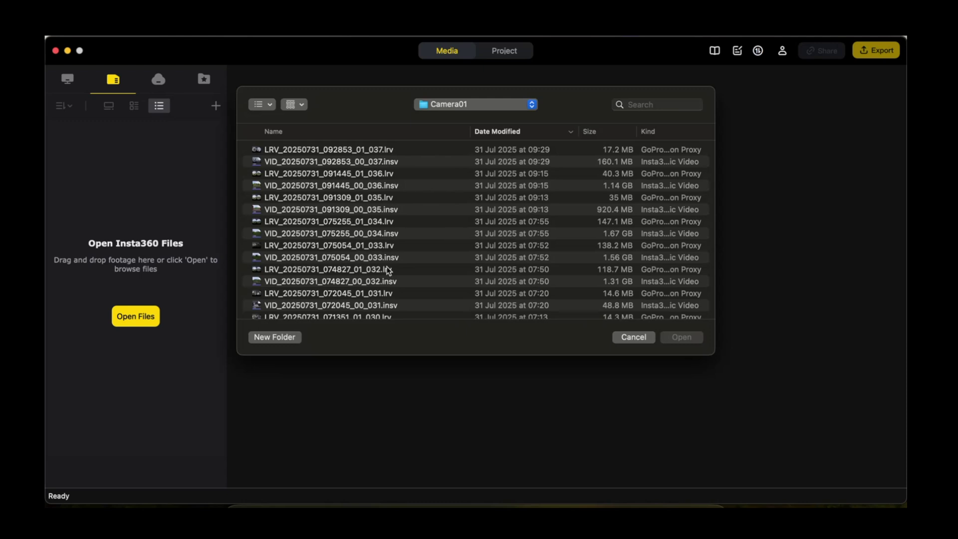
{"action": "left_click", "coordinate": [469, 105]}
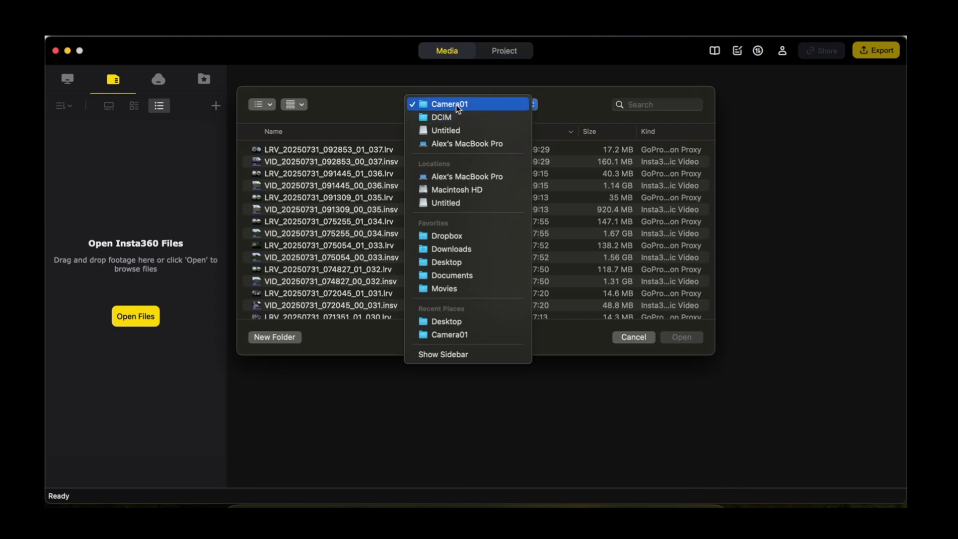
{"action": "left_click", "coordinate": [331, 163]}
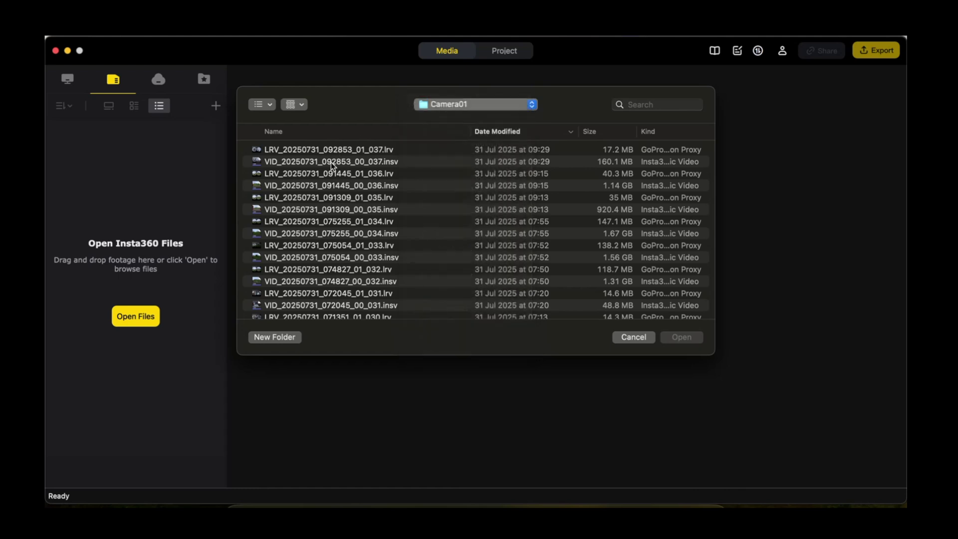
{"action": "left_click", "coordinate": [382, 166]}
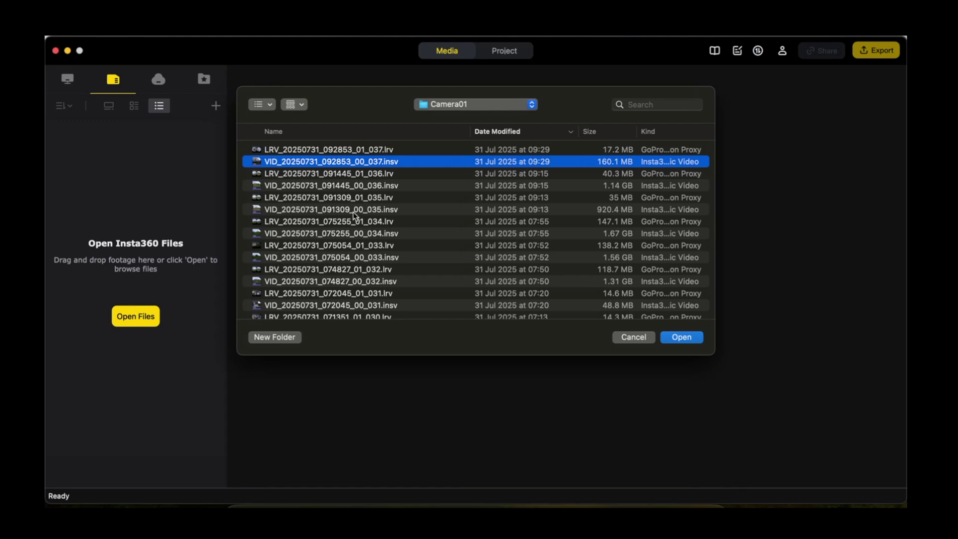
{"action": "scroll", "coordinate": [408, 242], "scroll_direction": "down", "scroll_amount": 20}
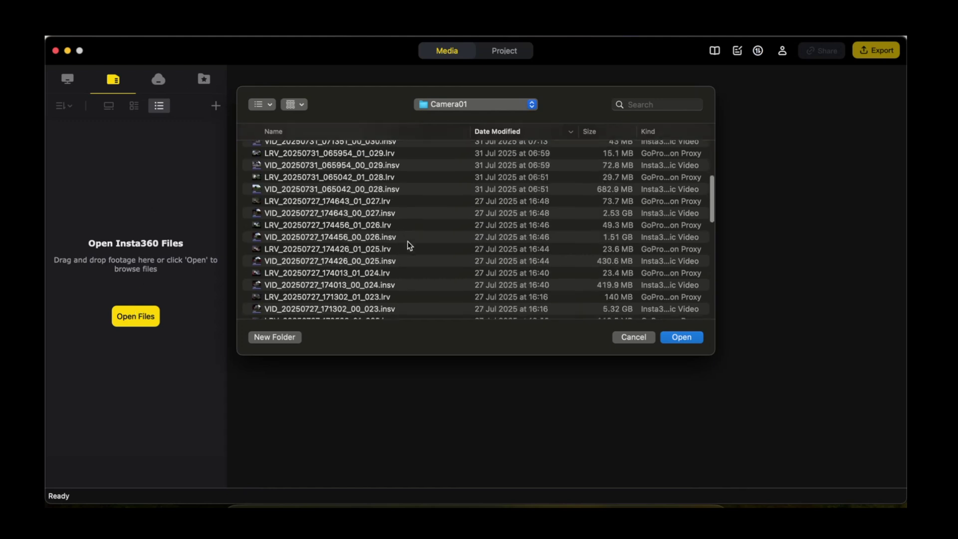
{"action": "scroll", "coordinate": [438, 186], "scroll_direction": "up", "scroll_amount": 5}
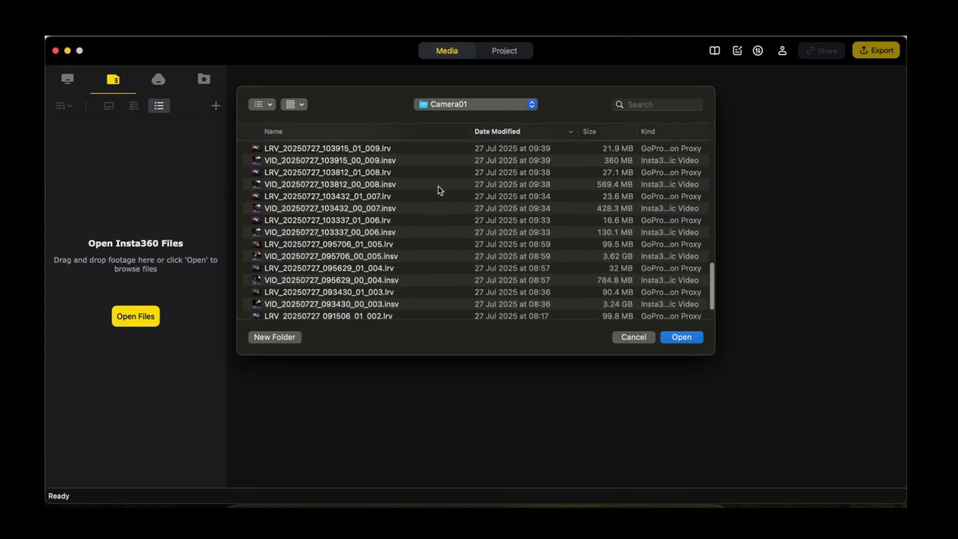
- Sort clips by Kind, preview them, and import VID_20250727_165934_00_018.insv
{"action": "left_click", "coordinate": [664, 132]}
{"action": "scroll", "coordinate": [616, 244], "scroll_direction": "up", "scroll_amount": 1}
{"action": "left_click", "coordinate": [484, 219]}
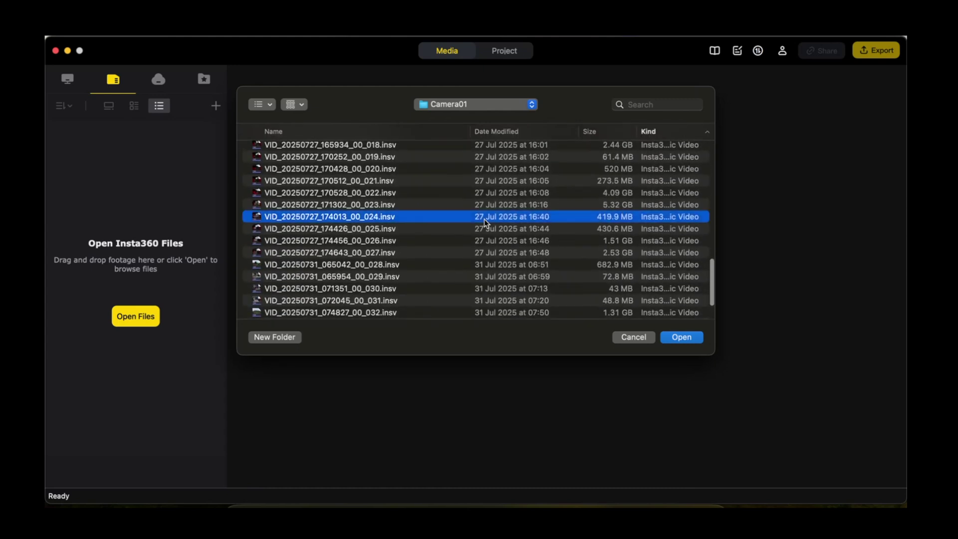
{"action": "double_click", "coordinate": [484, 219]}
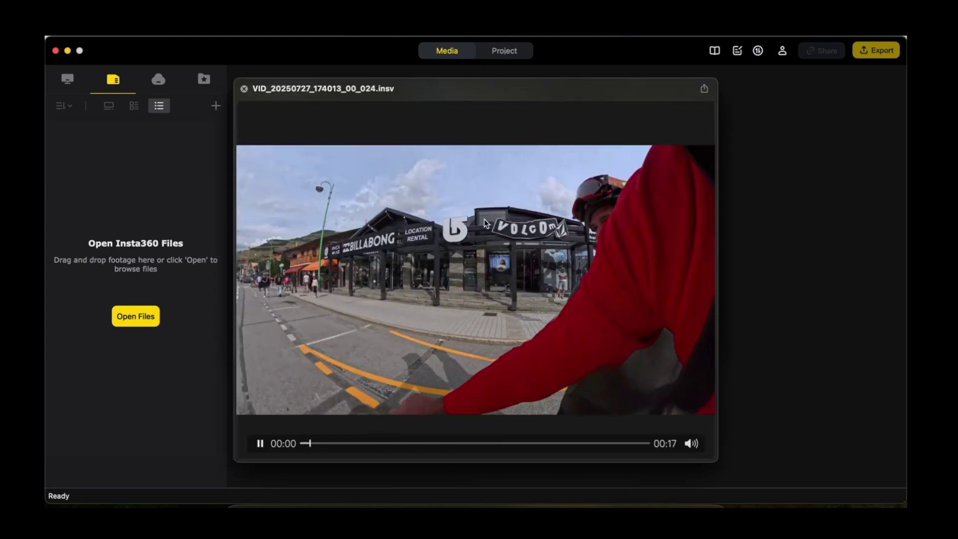
{"action": "key", "text": "Up"}
{"action": "key", "text": "Up"}
{"action": "key", "text": "space"}
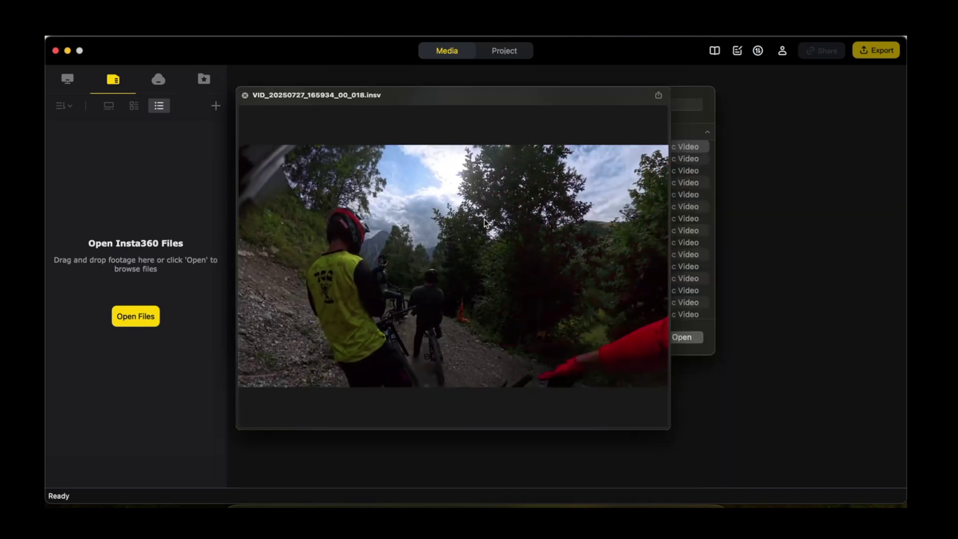
{"action": "left_click", "coordinate": [683, 337]}
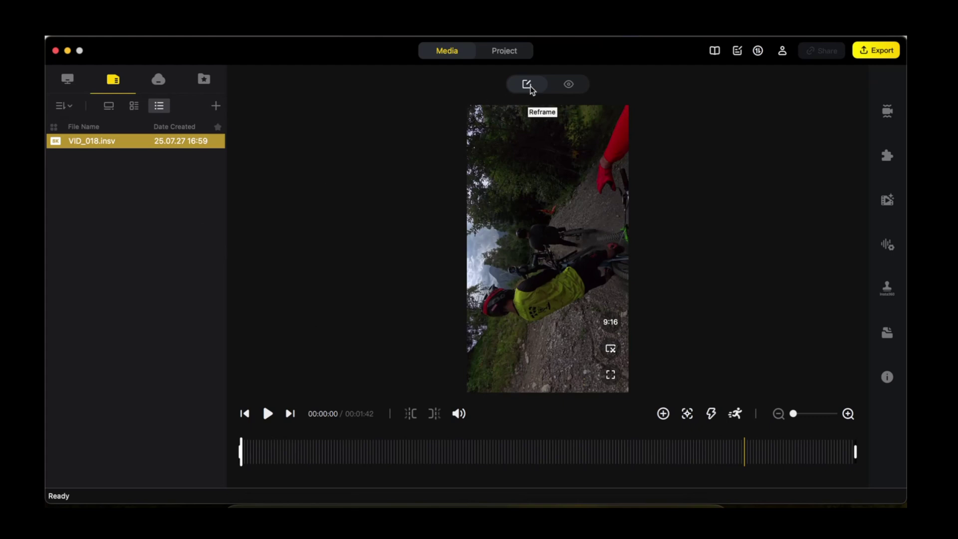
- View the clip in 360, return to Reframe, and change the aspect ratio from 9:16 to 16:9
{"action": "left_click", "coordinate": [567, 85]}
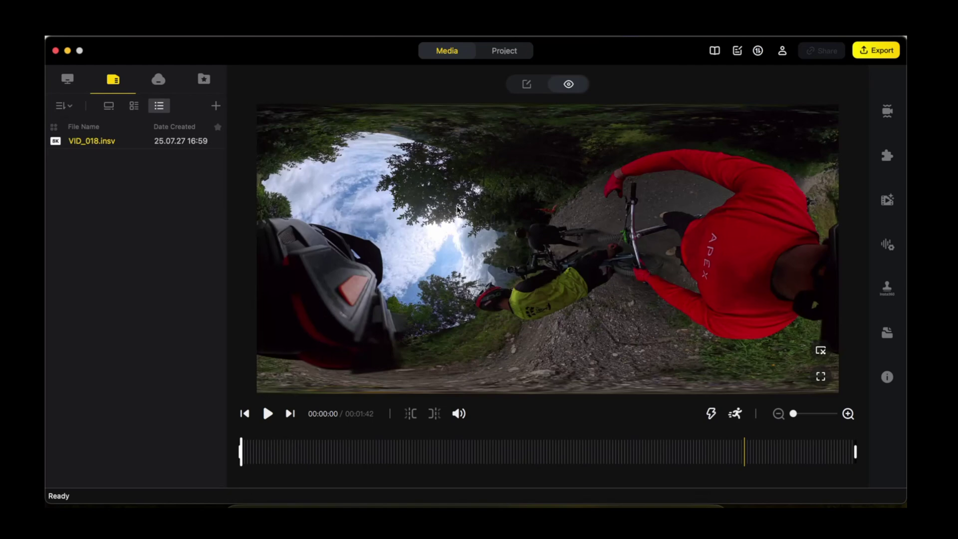
{"action": "left_click", "coordinate": [523, 82]}
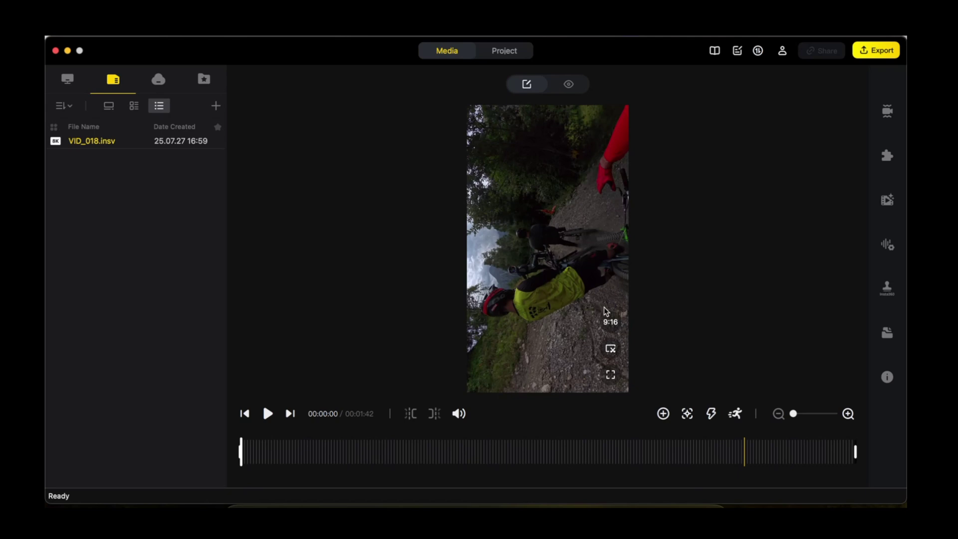
{"action": "left_click", "coordinate": [613, 324]}
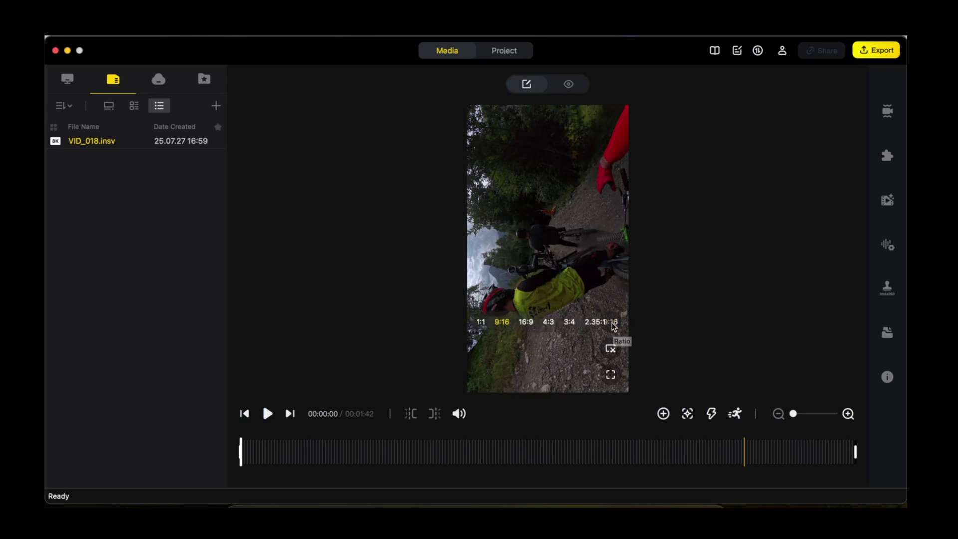
{"action": "left_click", "coordinate": [527, 321]}
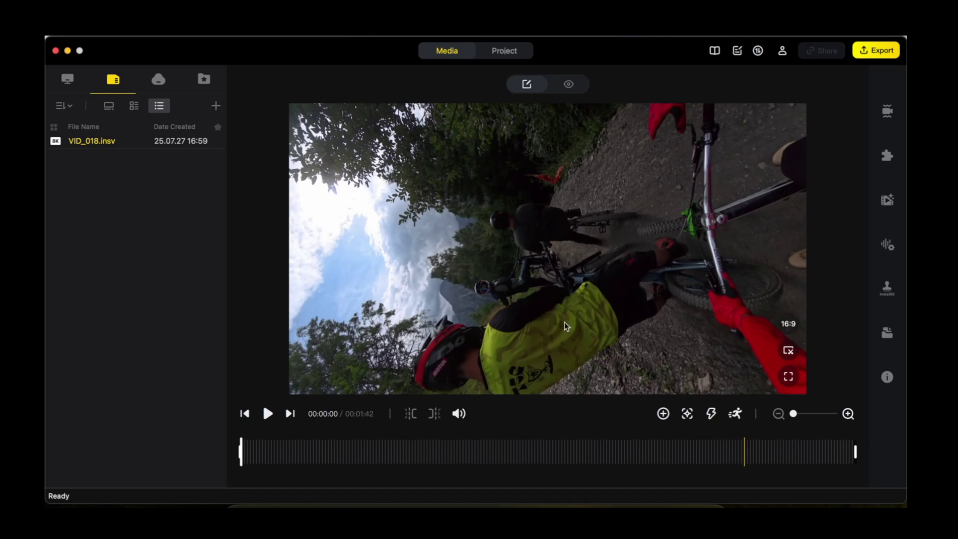
{"action": "left_click_drag", "start_coordinate": [383, 146], "coordinate": [596, 321]}
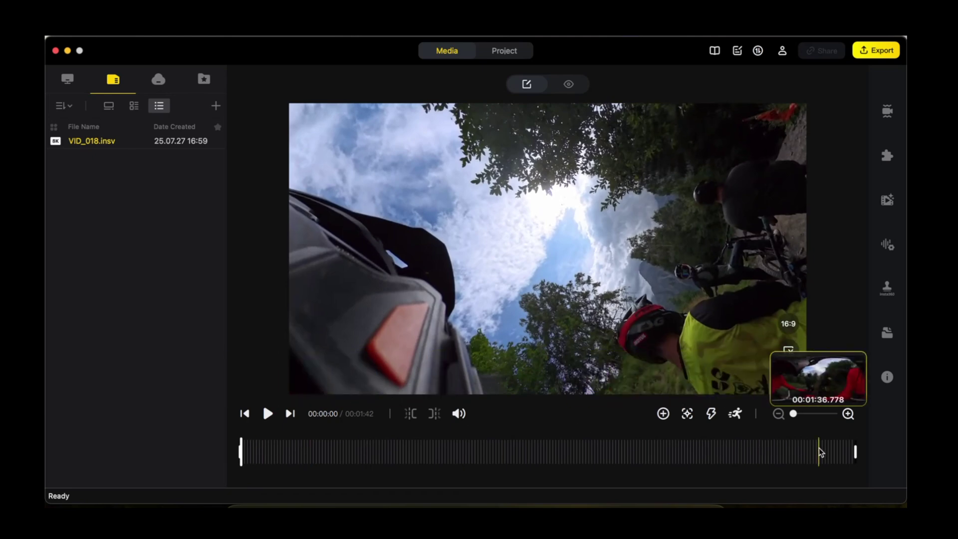
{"action": "left_click", "coordinate": [298, 447]}
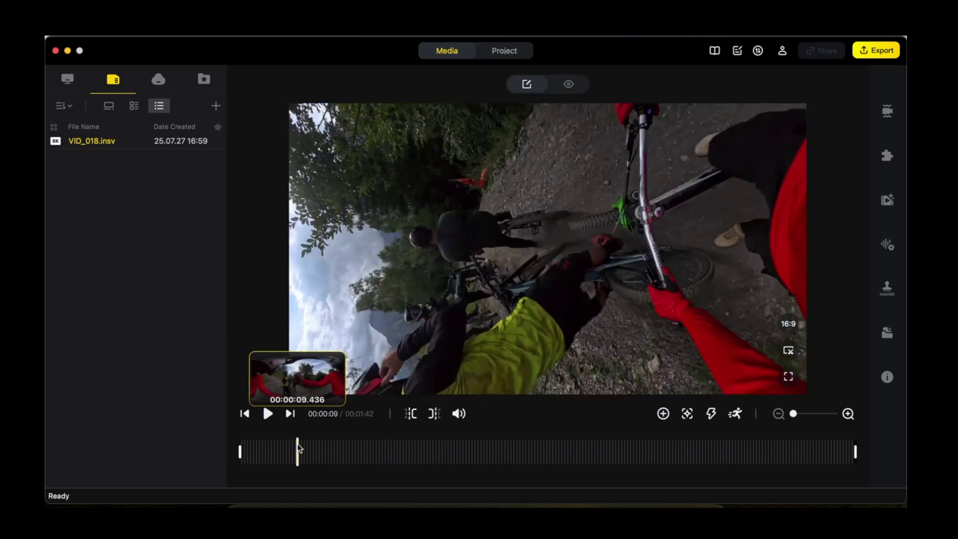
{"action": "left_click", "coordinate": [381, 448]}
{"action": "left_click", "coordinate": [429, 448]}
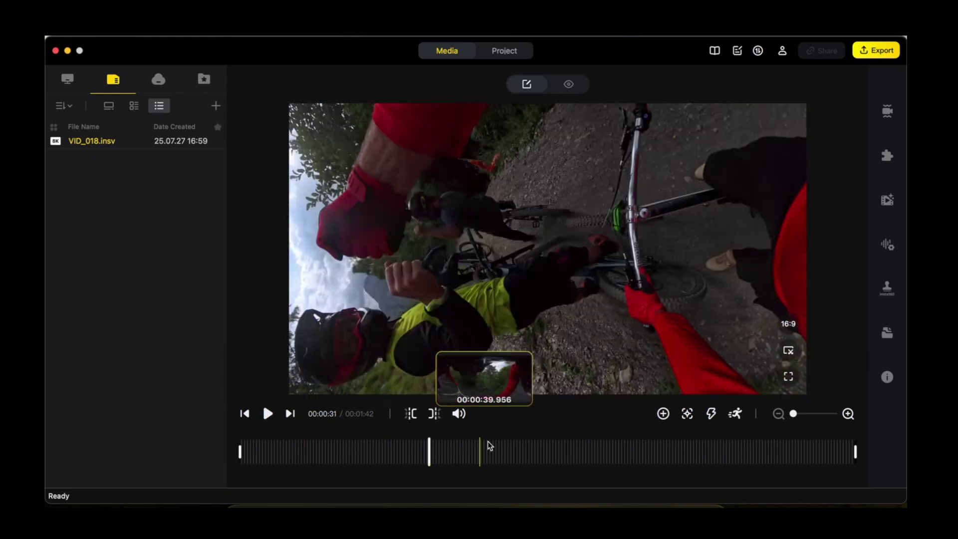
{"action": "left_click", "coordinate": [545, 447]}
{"action": "left_click", "coordinate": [245, 413]}
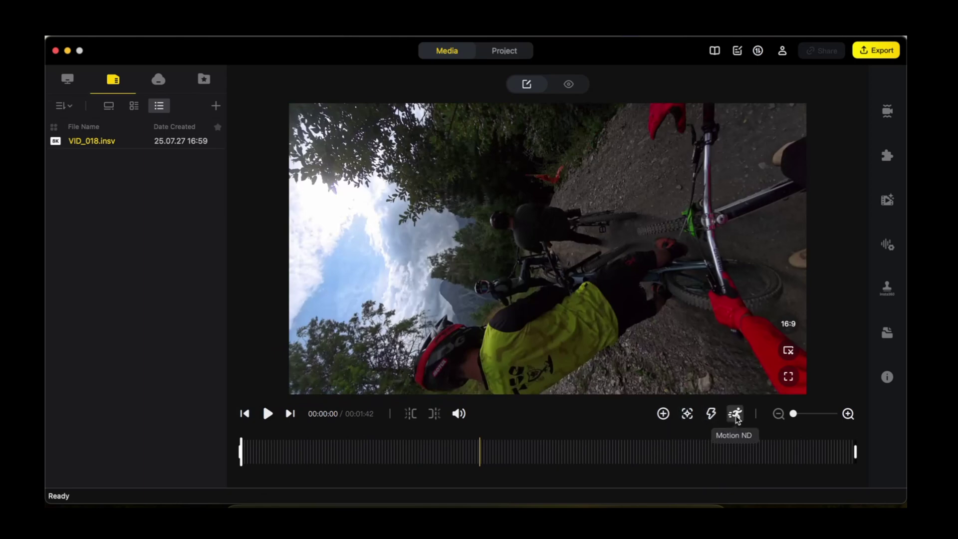
- In stabilization settings, toggle Direction Lock and re-check Tilt Recovery with FlowState on
{"action": "left_click", "coordinate": [889, 110]}
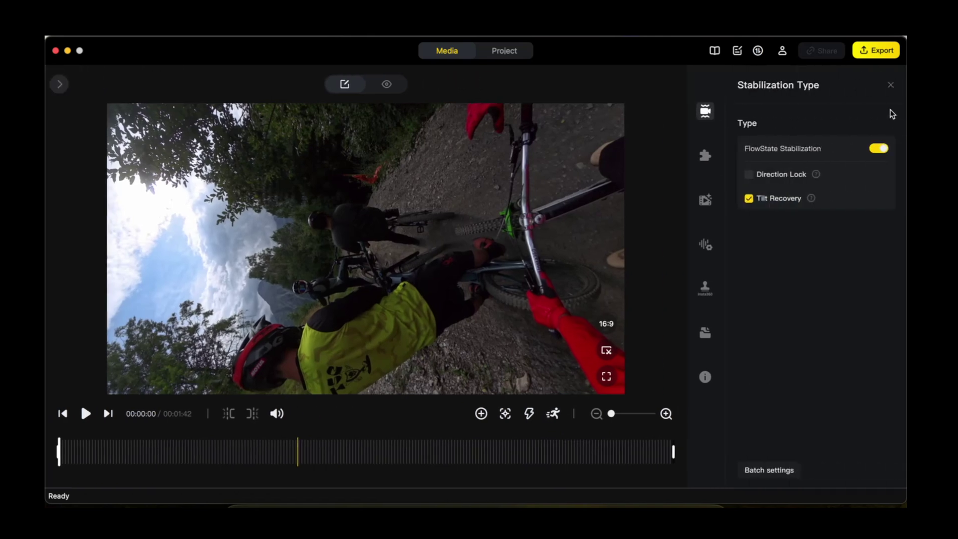
{"action": "left_click", "coordinate": [750, 176]}
{"action": "left_click", "coordinate": [748, 199]}
- Set Lens Guards to Off in Accessories Assembly after trying Standard and Premium
{"action": "left_click", "coordinate": [705, 156]}
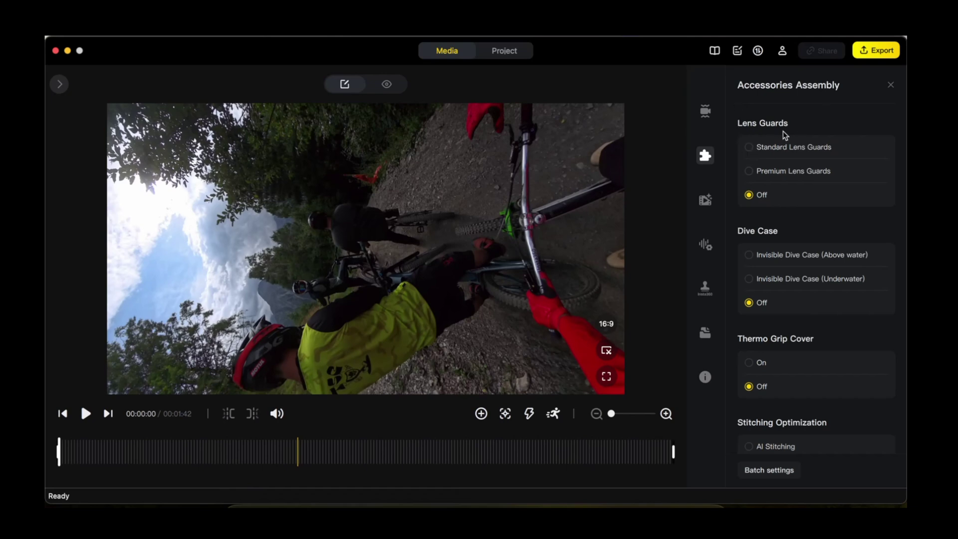
{"action": "left_click", "coordinate": [750, 147]}
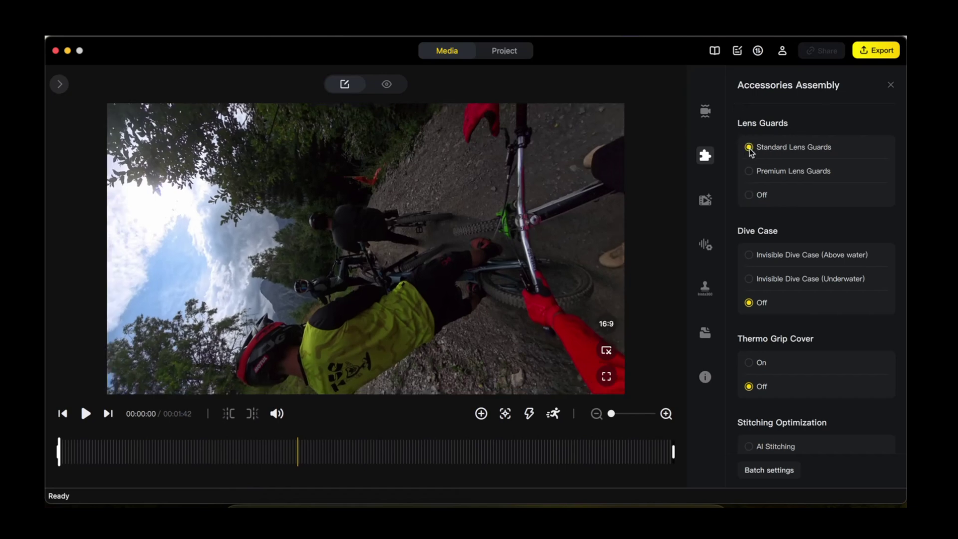
{"action": "left_click", "coordinate": [749, 171]}
{"action": "left_click", "coordinate": [750, 196]}
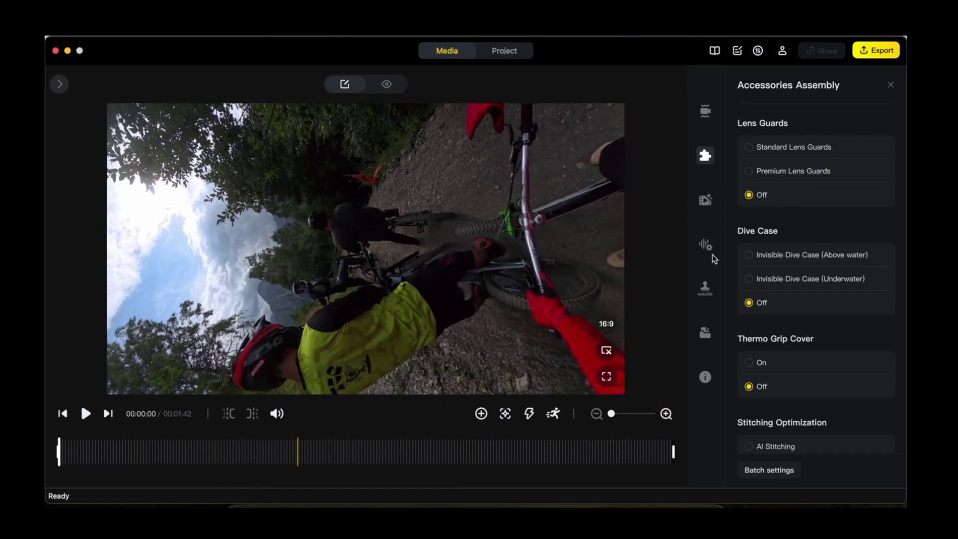
- Compare AI Stitching, then keep Optical Flow Stitching for stitching optimization
{"action": "scroll", "coordinate": [755, 306], "scroll_direction": "down", "scroll_amount": 3}
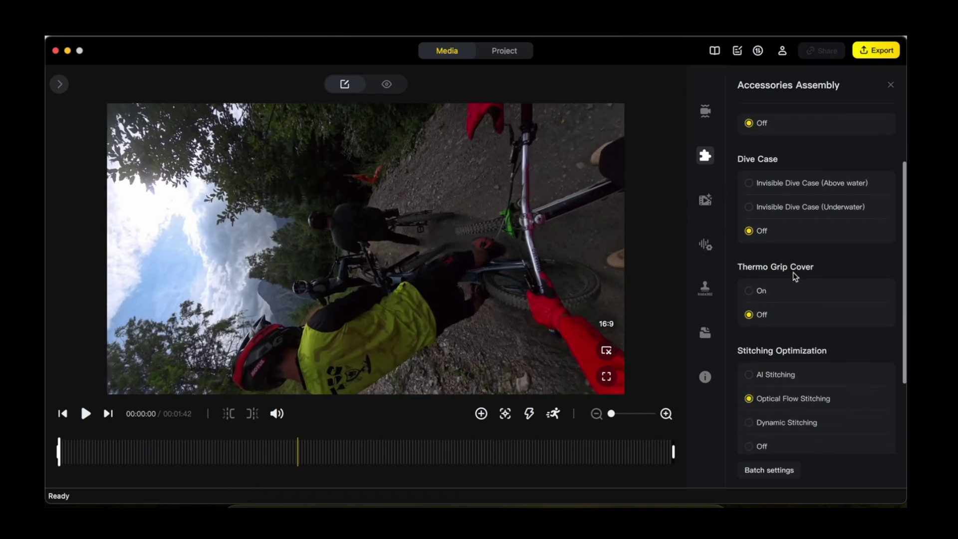
{"action": "scroll", "coordinate": [764, 321], "scroll_direction": "down", "scroll_amount": 3}
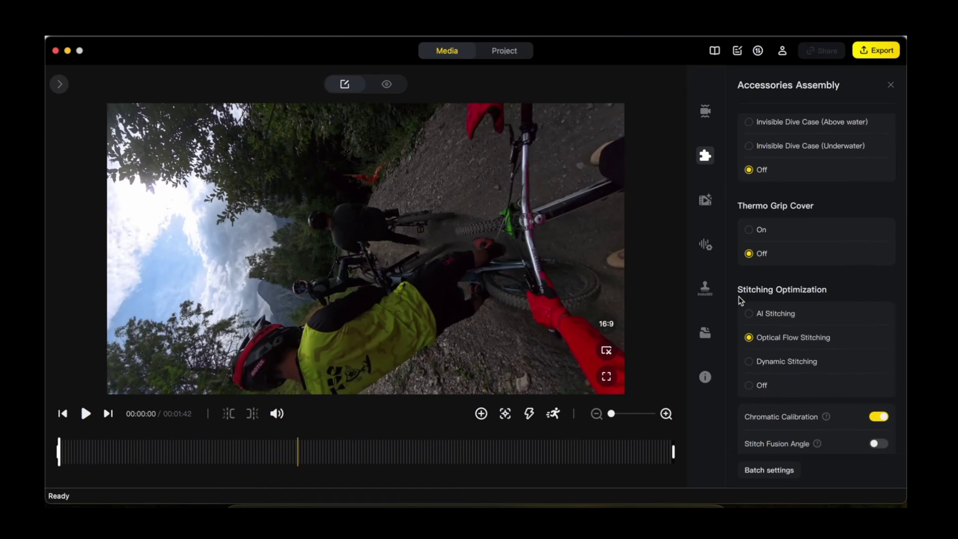
{"action": "left_click", "coordinate": [749, 314]}
{"action": "left_click", "coordinate": [749, 338]}
{"action": "scroll", "coordinate": [759, 370], "scroll_direction": "down", "scroll_amount": 1}
{"action": "left_click", "coordinate": [749, 295]}
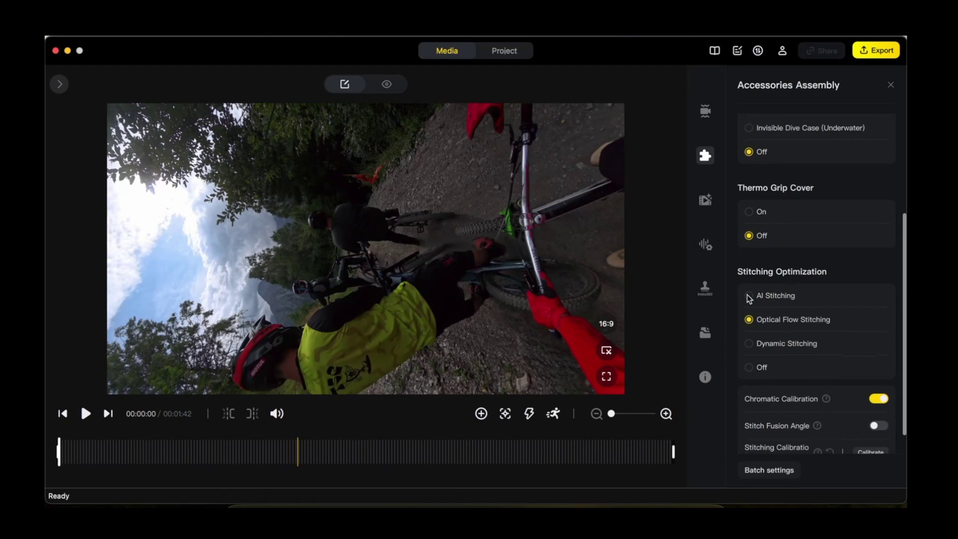
{"action": "left_click", "coordinate": [750, 320]}
{"action": "scroll", "coordinate": [761, 355], "scroll_direction": "down", "scroll_amount": 2}
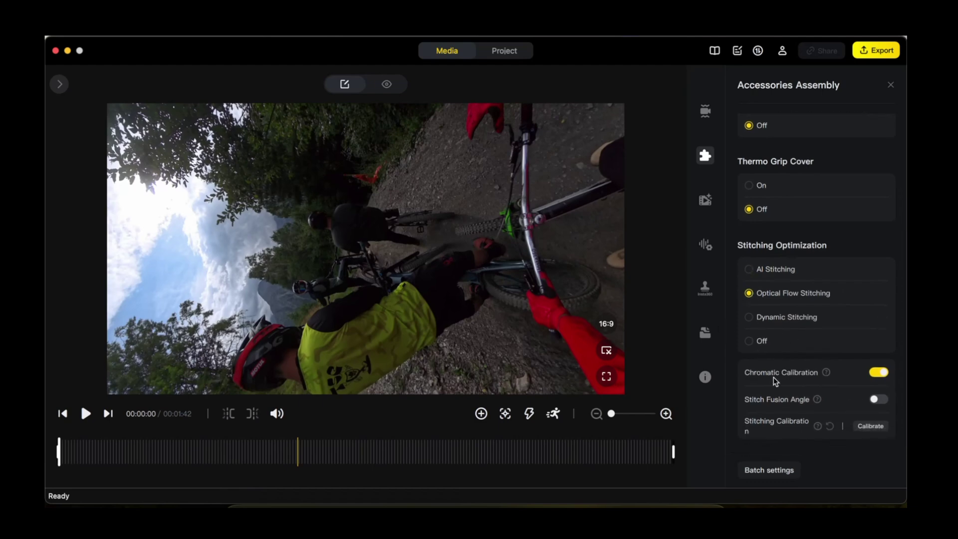
{"action": "left_click", "coordinate": [705, 200]}
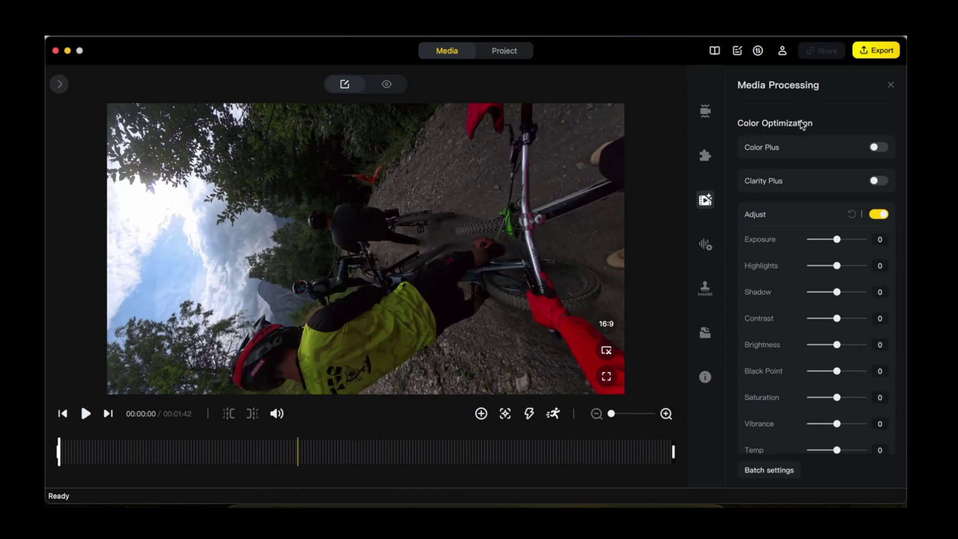
- Try Color Plus strength, switch Color Plus off, and raise Exposure to 27
{"action": "left_click", "coordinate": [878, 147]}
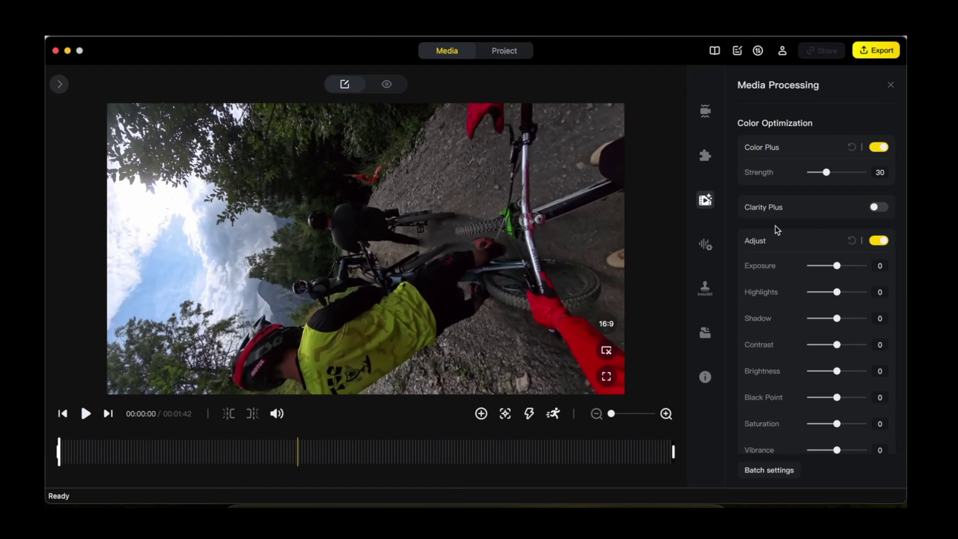
{"action": "mouse_move", "coordinate": [826, 172]}
{"action": "left_mouse_down"}
{"action": "mouse_move", "coordinate": [813, 177]}
{"action": "mouse_move", "coordinate": [834, 180]}
{"action": "left_mouse_up"}
{"action": "left_click", "coordinate": [878, 147]}
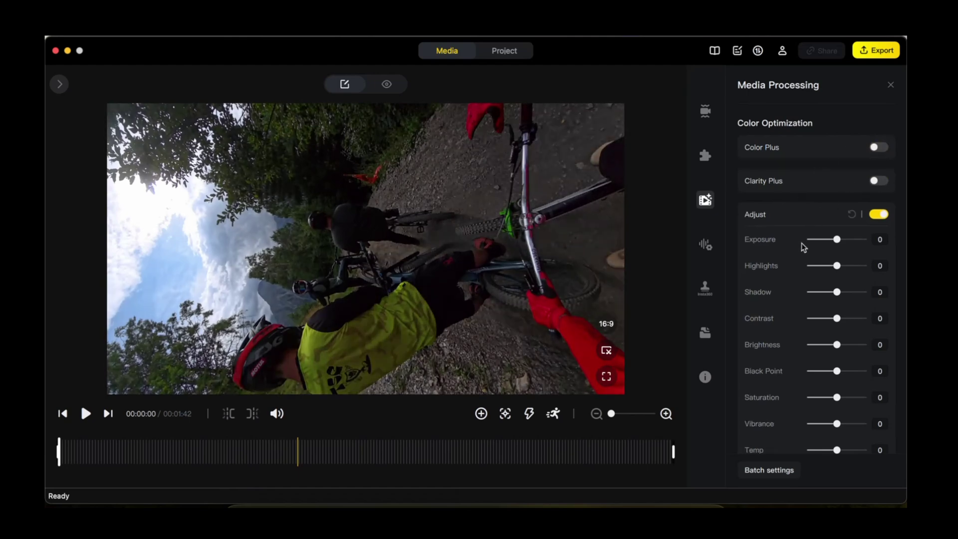
{"action": "scroll", "coordinate": [804, 247], "scroll_direction": "down", "scroll_amount": 1}
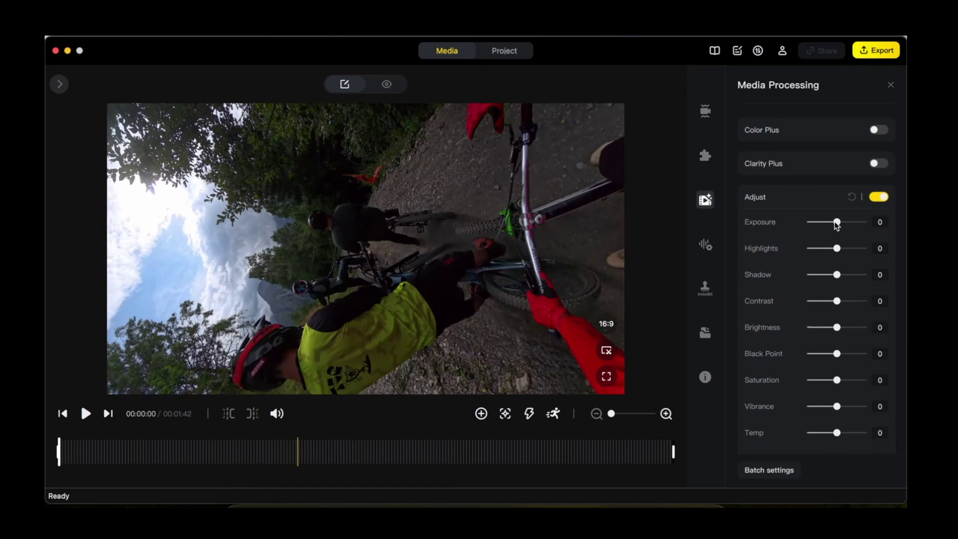
{"action": "left_click_drag", "start_coordinate": [837, 226], "coordinate": [846, 227]}
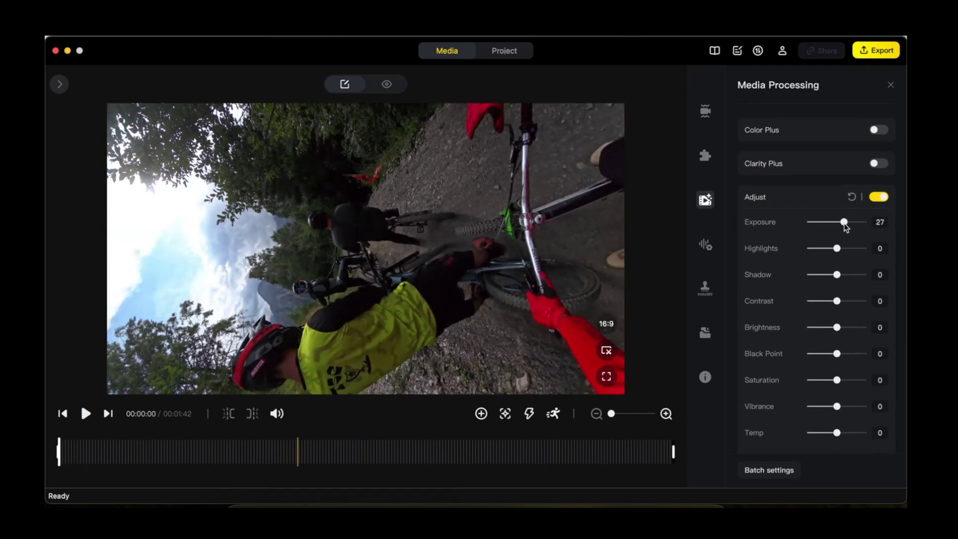
{"action": "scroll", "coordinate": [836, 367], "scroll_direction": "down", "scroll_amount": 4}
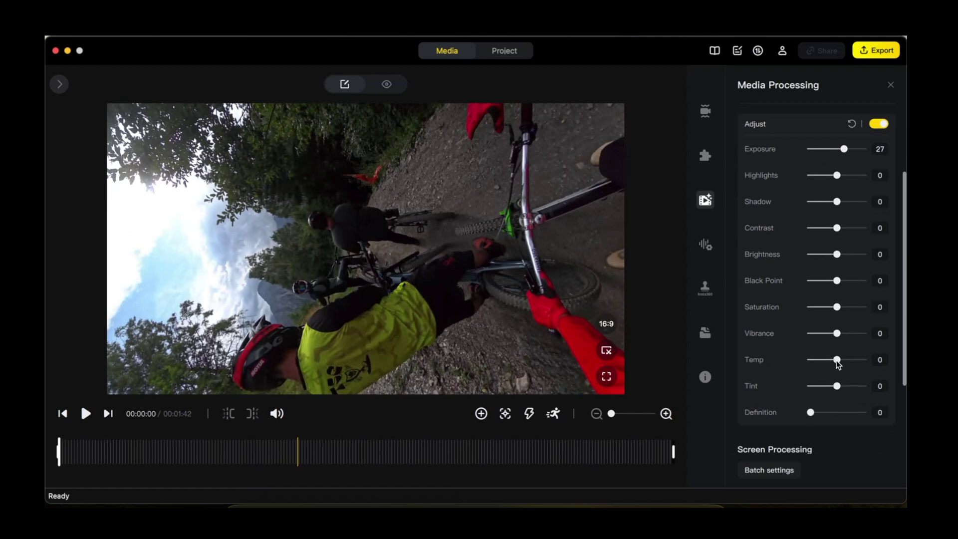
{"action": "scroll", "coordinate": [837, 364], "scroll_direction": "down", "scroll_amount": 5}
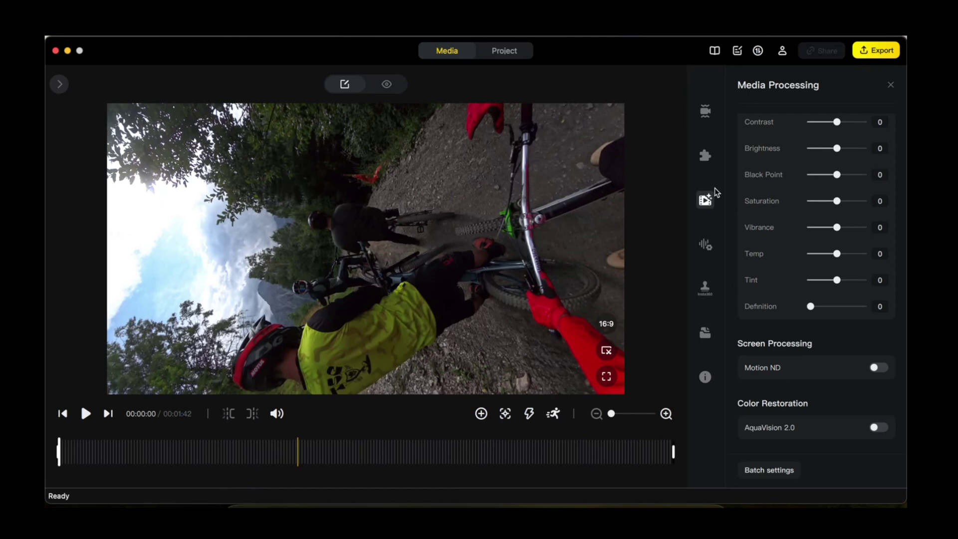
- Review Audio and Watermark settings unchanged, then show the Clip Management list with Clip1
{"action": "left_click", "coordinate": [698, 247]}
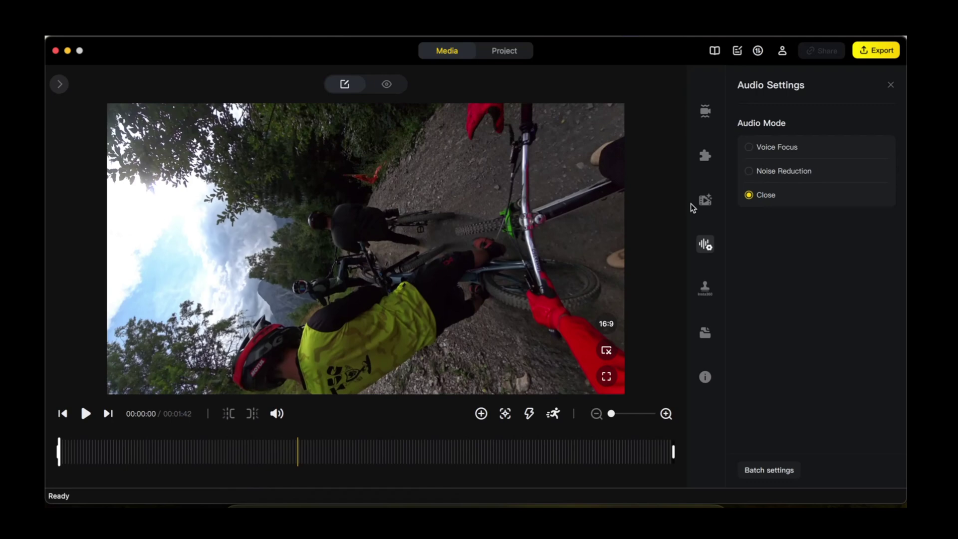
{"action": "left_click", "coordinate": [705, 288]}
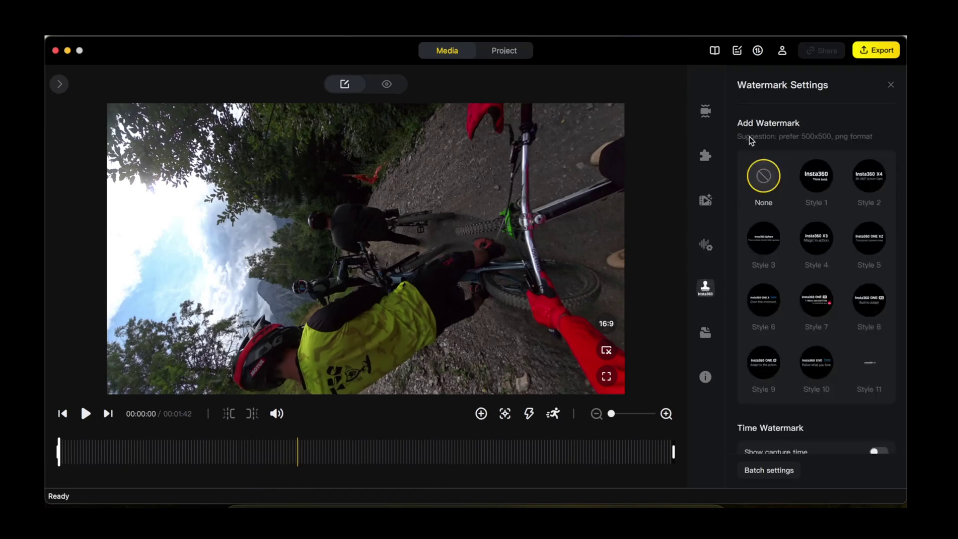
{"action": "scroll", "coordinate": [776, 271], "scroll_direction": "down", "scroll_amount": 2}
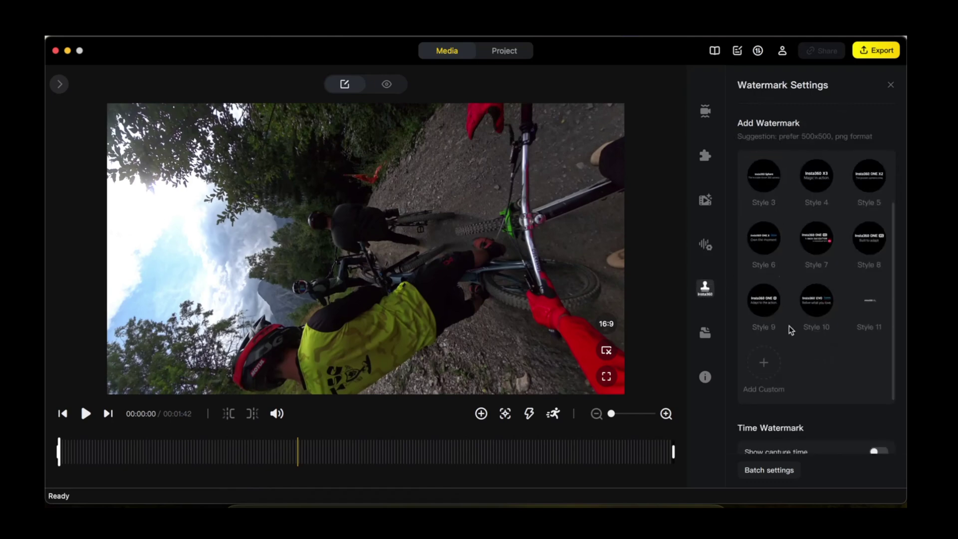
{"action": "scroll", "coordinate": [790, 302], "scroll_direction": "up", "scroll_amount": 2}
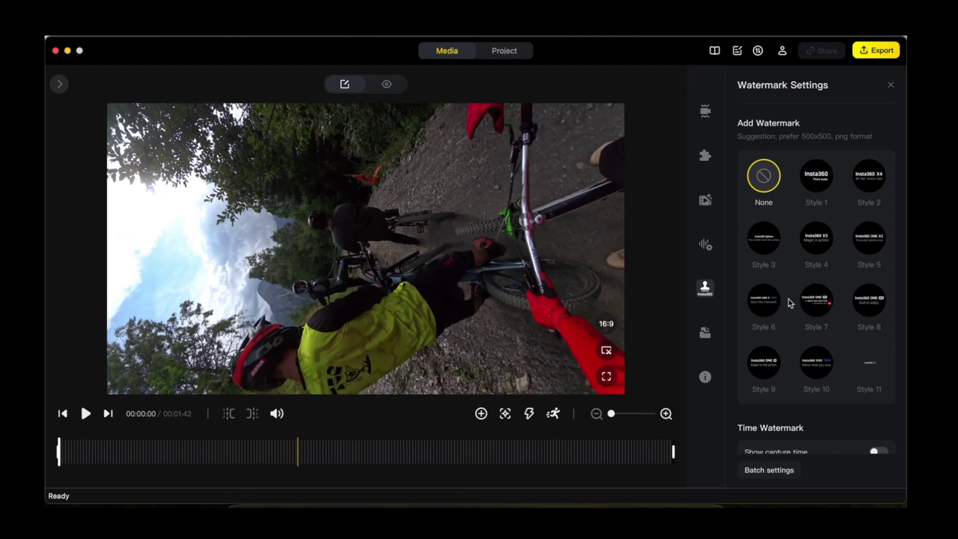
{"action": "left_click", "coordinate": [706, 326]}
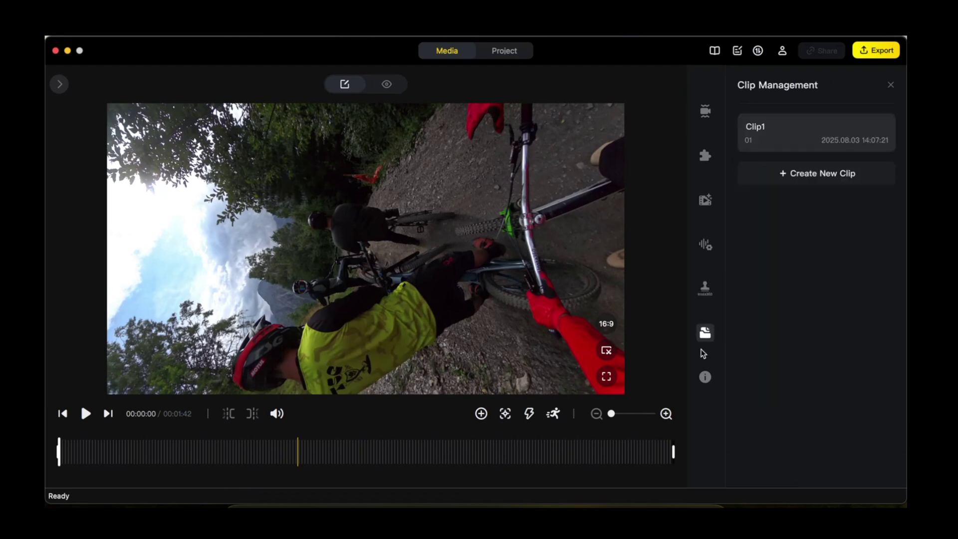
{"action": "mouse_move", "coordinate": [760, 139]}
- Check the file properties, including the 188.57Mbps bitrate, close them, and rotate the view toward the trail
{"action": "left_click", "coordinate": [706, 376]}
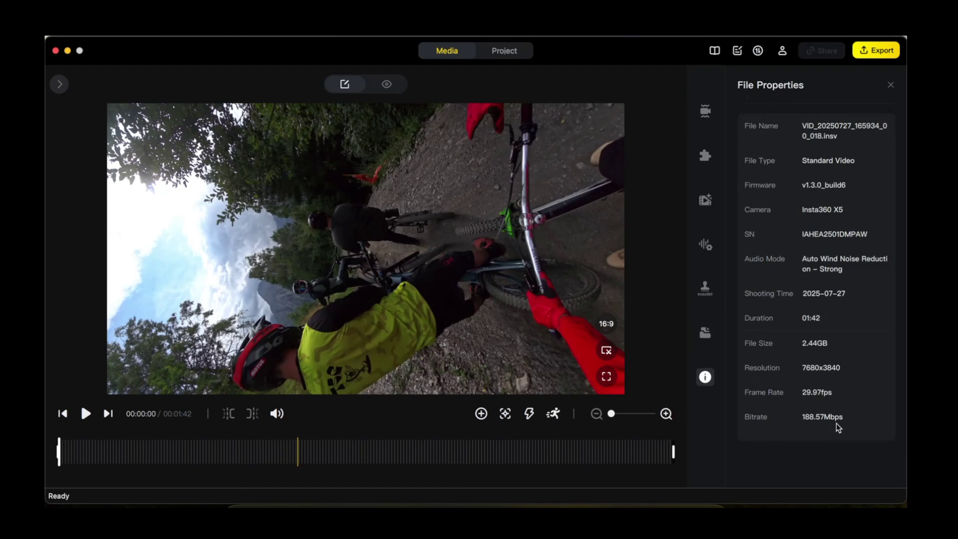
{"action": "double_click", "coordinate": [850, 423]}
{"action": "left_click", "coordinate": [891, 86]}
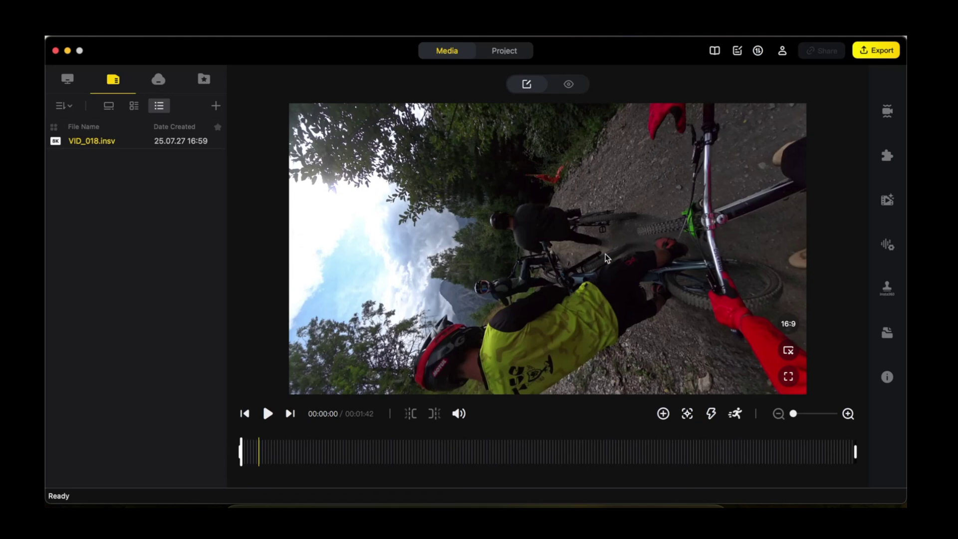
{"action": "left_click_drag", "start_coordinate": [608, 257], "coordinate": [697, 316]}
- Level the view onto the trail and move the playhead to 00:00:15
{"action": "left_click_drag", "start_coordinate": [708, 190], "coordinate": [637, 236]}
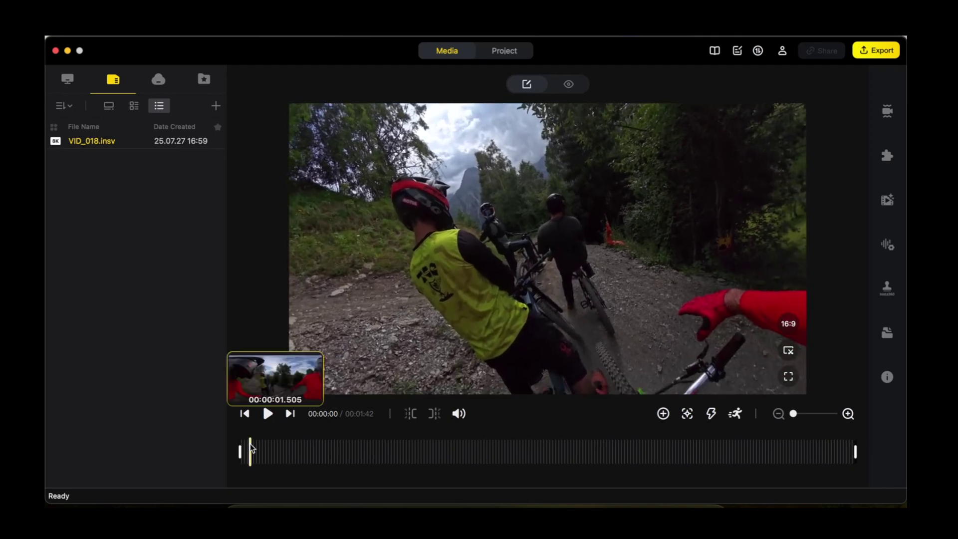
{"action": "left_click_drag", "start_coordinate": [256, 446], "coordinate": [272, 448]}
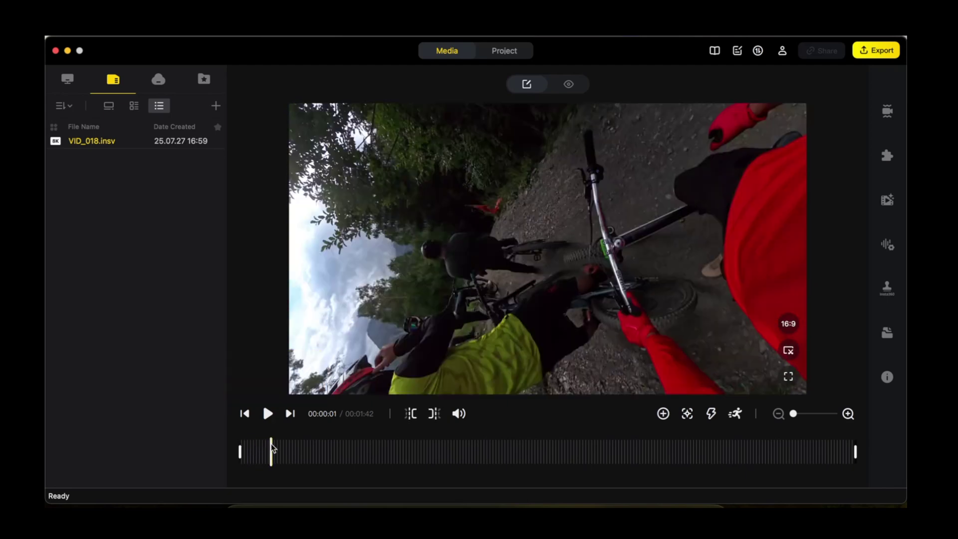
{"action": "left_click", "coordinate": [287, 445]}
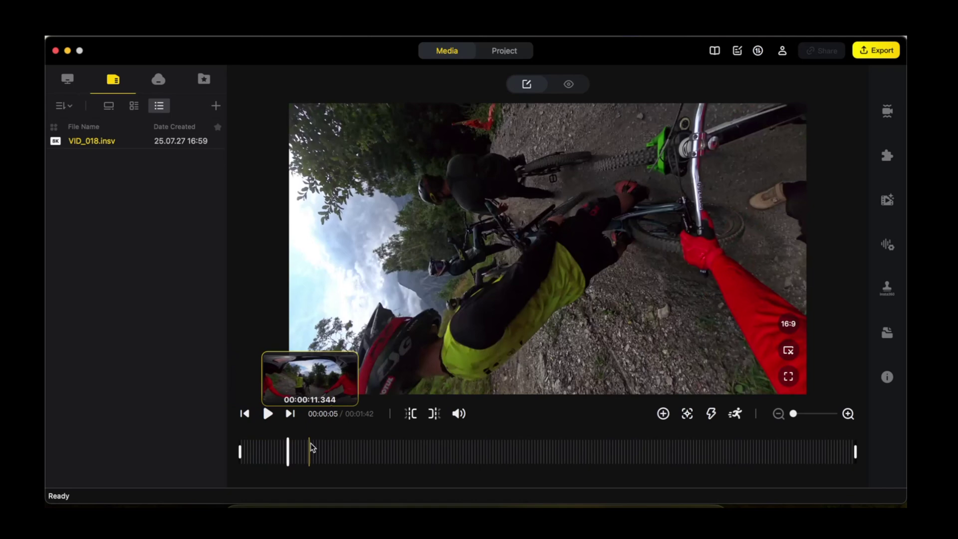
{"action": "left_click", "coordinate": [313, 445]}
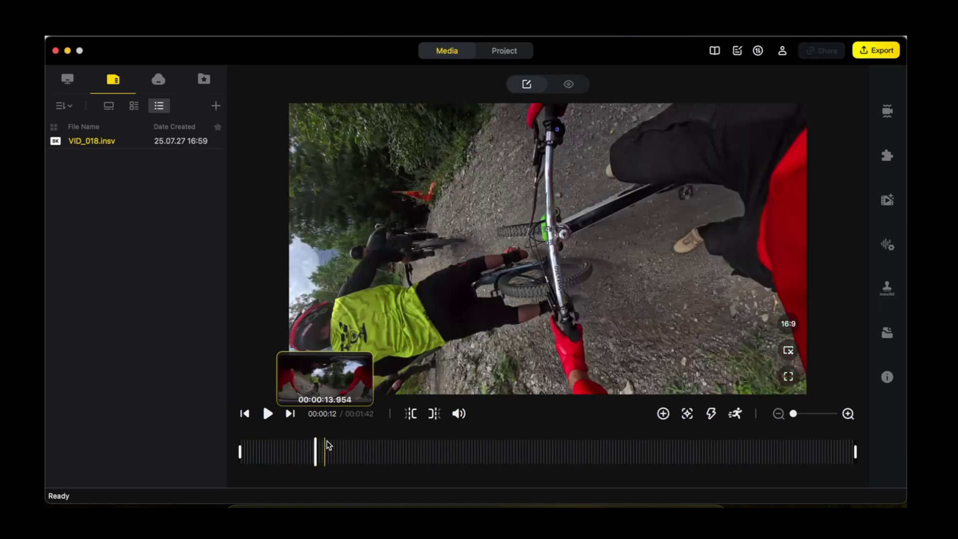
{"action": "left_click", "coordinate": [330, 443]}
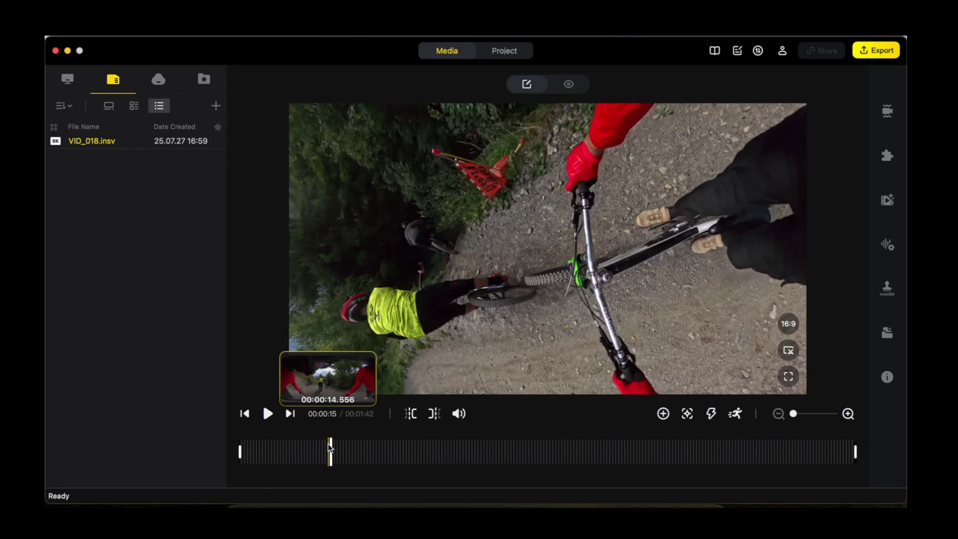
- Trim the clip's start and set its end point at 00:00:20
{"action": "key", "text": "i"}
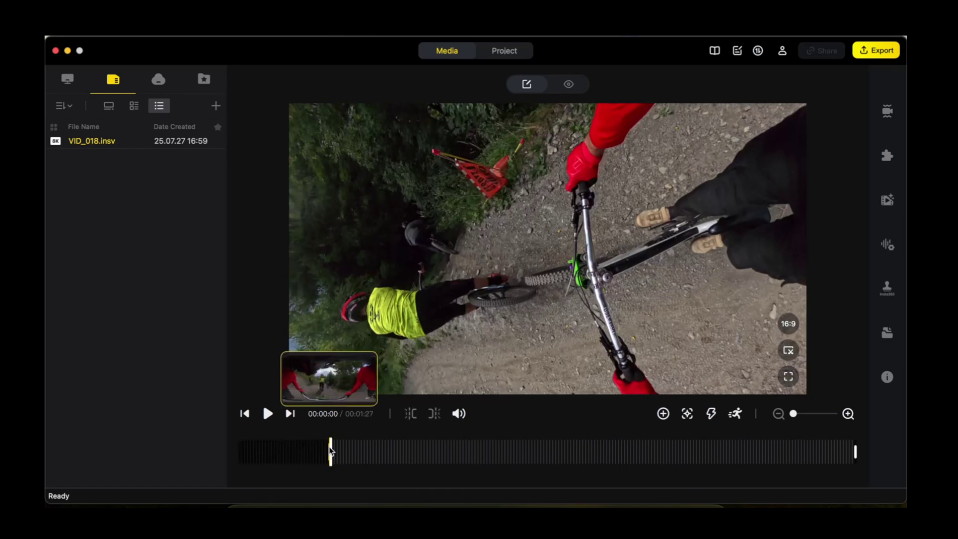
{"action": "left_click", "coordinate": [395, 447]}
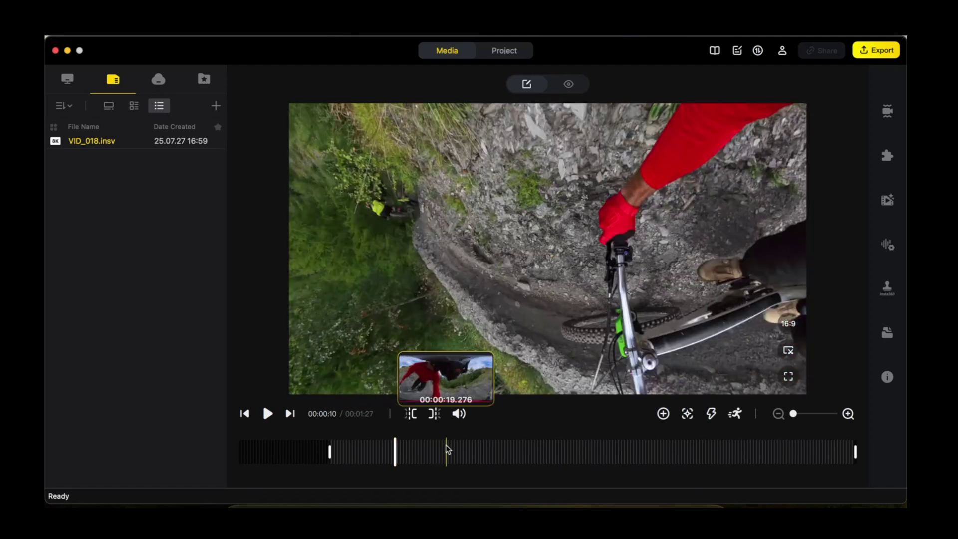
{"action": "left_click", "coordinate": [451, 446]}
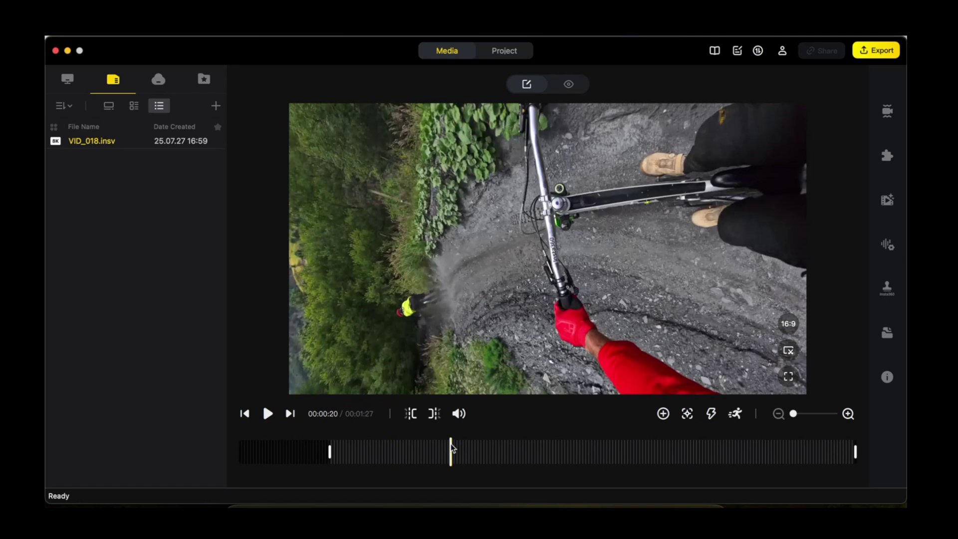
{"action": "key", "text": "o"}
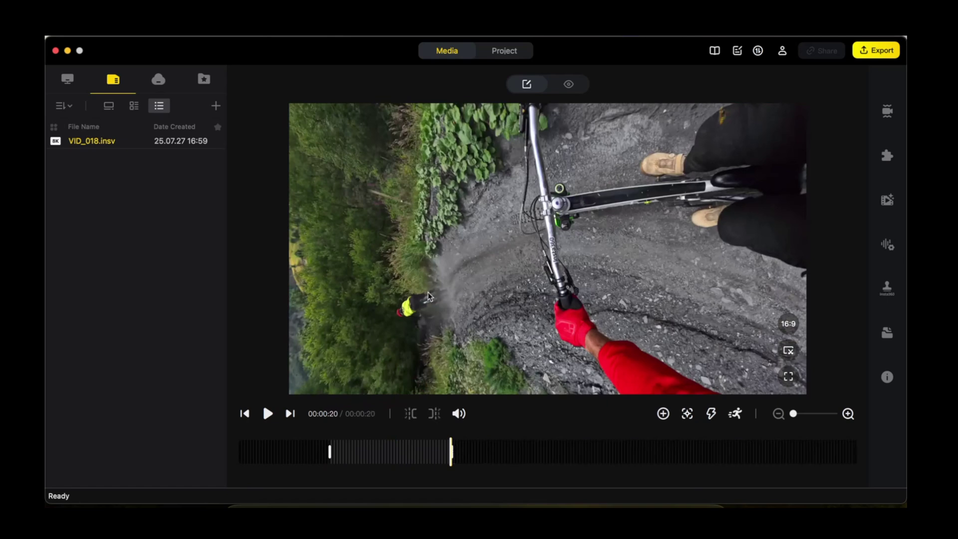
- Zoom the timeline in on the trimmed section and move the playhead to about 00:00:02
{"action": "left_click", "coordinate": [848, 414]}
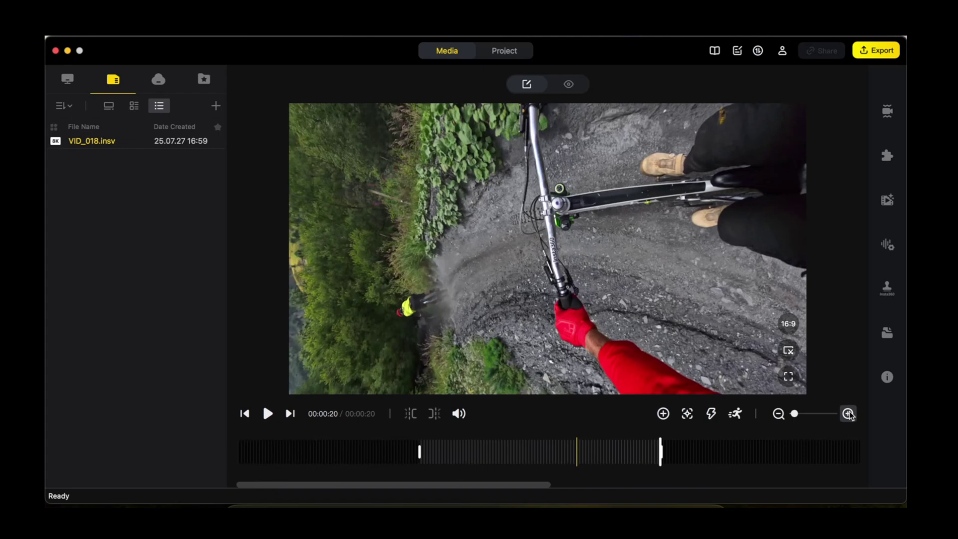
{"action": "left_click", "coordinate": [850, 413]}
{"action": "scroll", "coordinate": [704, 424], "scroll_direction": "left", "scroll_amount": 5}
{"action": "scroll", "coordinate": [705, 423], "scroll_direction": "right", "scroll_amount": 4}
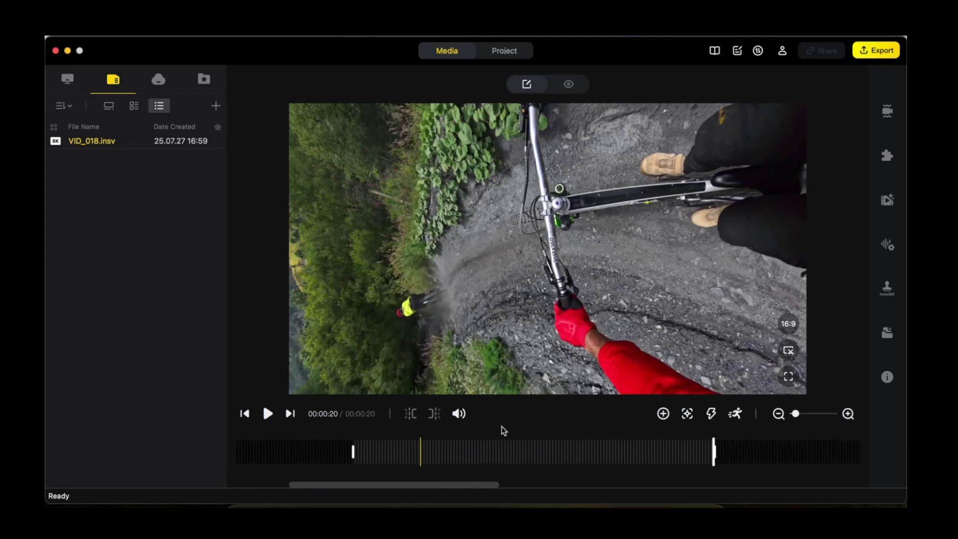
{"action": "left_click", "coordinate": [403, 447]}
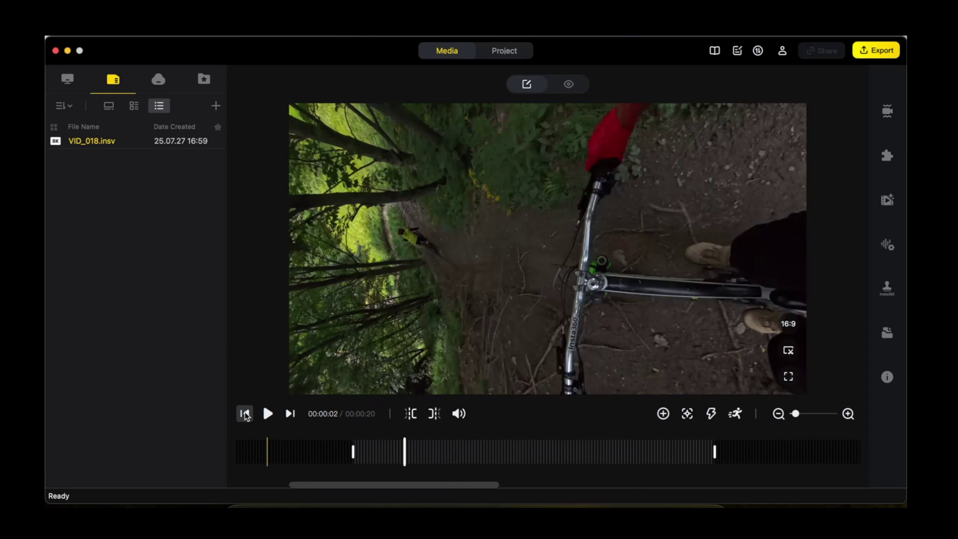
- Add a keyframe at the trimmed clip's start facing the rider ahead down the trail
{"action": "left_click", "coordinate": [245, 414]}
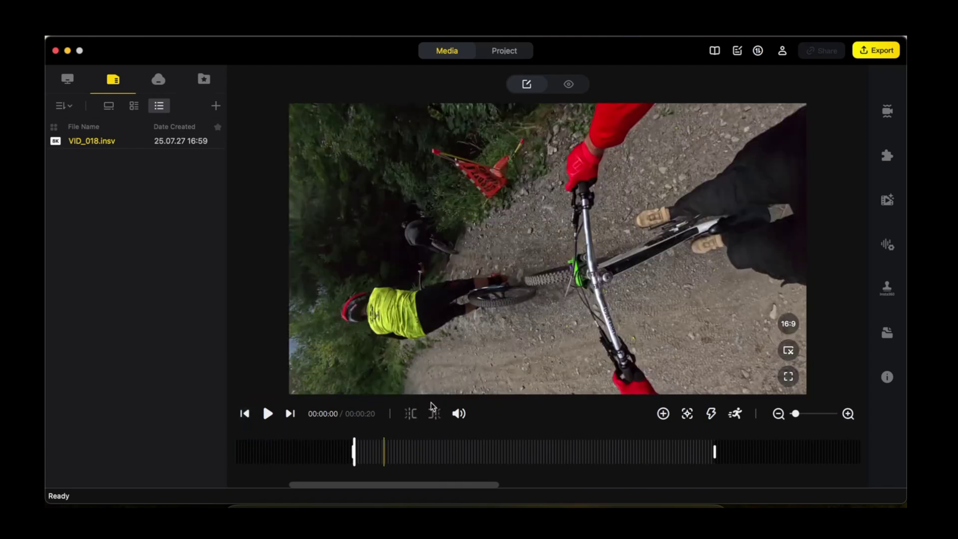
{"action": "mouse_move", "coordinate": [711, 263]}
{"action": "left_mouse_down"}
{"action": "mouse_move", "coordinate": [762, 193]}
{"action": "mouse_move", "coordinate": [707, 341]}
{"action": "mouse_move", "coordinate": [733, 226]}
{"action": "mouse_move", "coordinate": [709, 330]}
{"action": "mouse_move", "coordinate": [706, 217]}
{"action": "mouse_move", "coordinate": [706, 270]}
{"action": "mouse_move", "coordinate": [721, 219]}
{"action": "mouse_move", "coordinate": [716, 250]}
{"action": "left_mouse_up"}
{"action": "left_click_drag", "start_coordinate": [575, 202], "coordinate": [556, 292]}
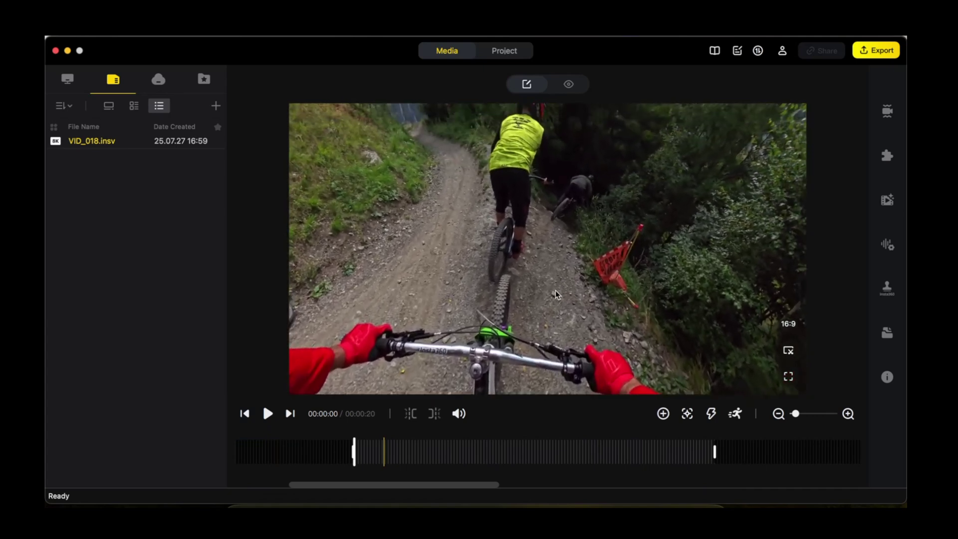
{"action": "left_click", "coordinate": [664, 414]}
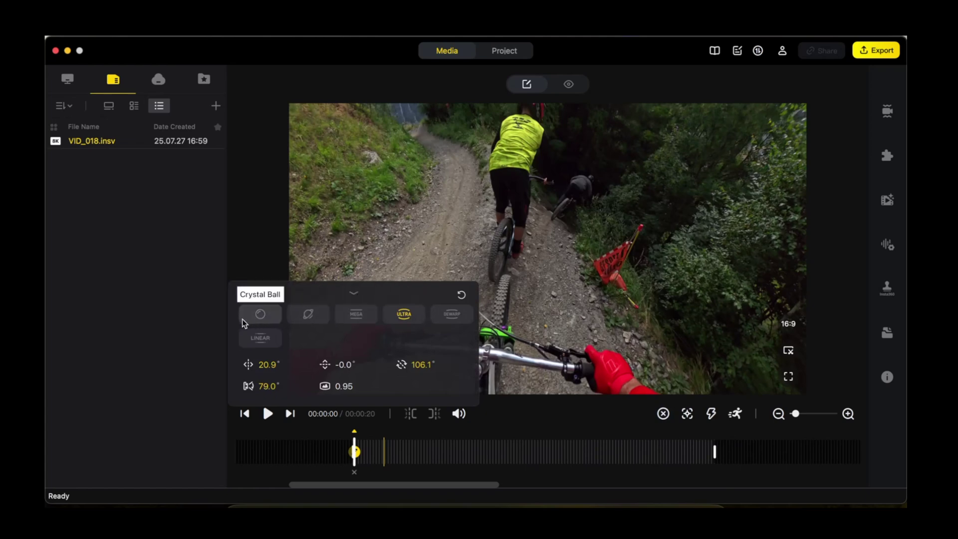
- Compare the lens modes and settle on MEGA (88.0° field of view, 0.95 distortion)
{"action": "left_click", "coordinate": [268, 316]}
{"action": "left_click", "coordinate": [296, 319]}
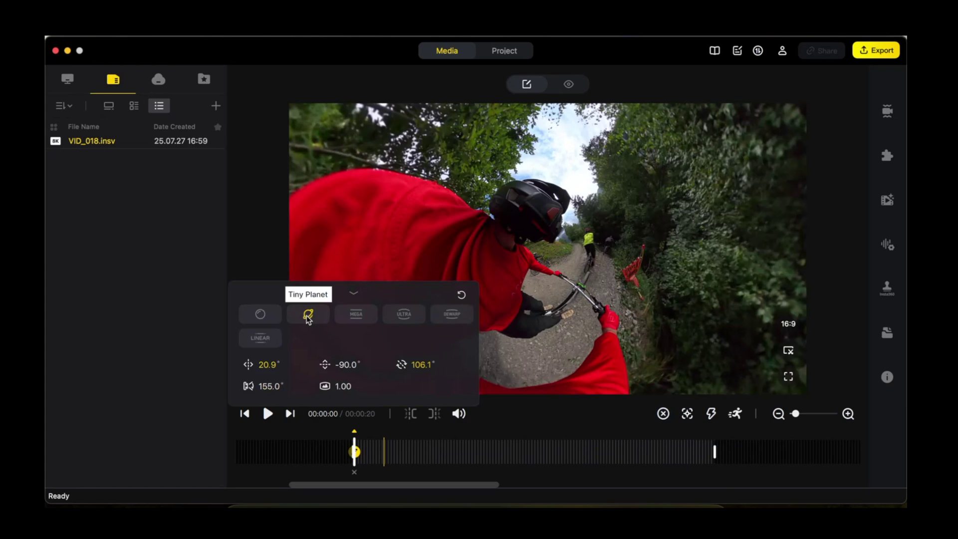
{"action": "left_click", "coordinate": [352, 316]}
{"action": "left_click", "coordinate": [405, 317]}
{"action": "left_click", "coordinate": [452, 315]}
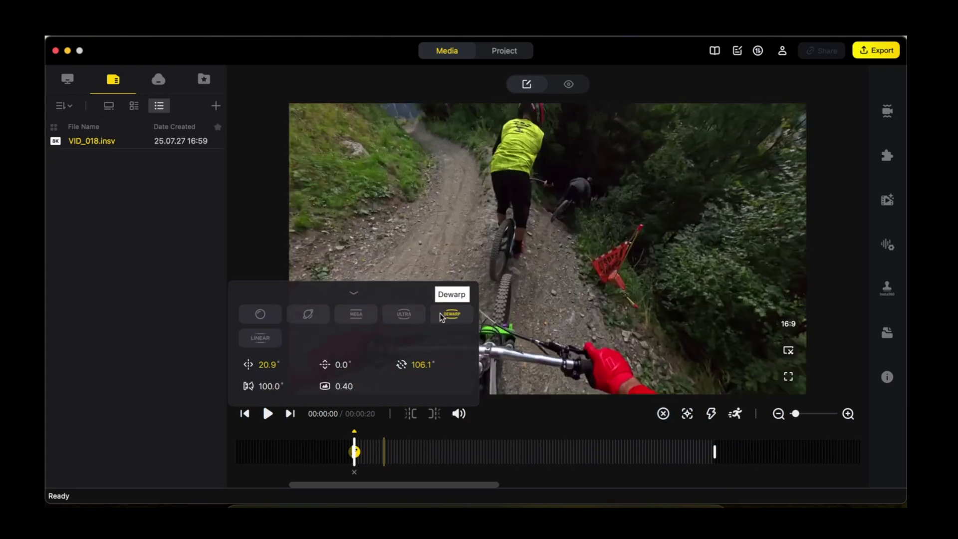
{"action": "left_click", "coordinate": [274, 338]}
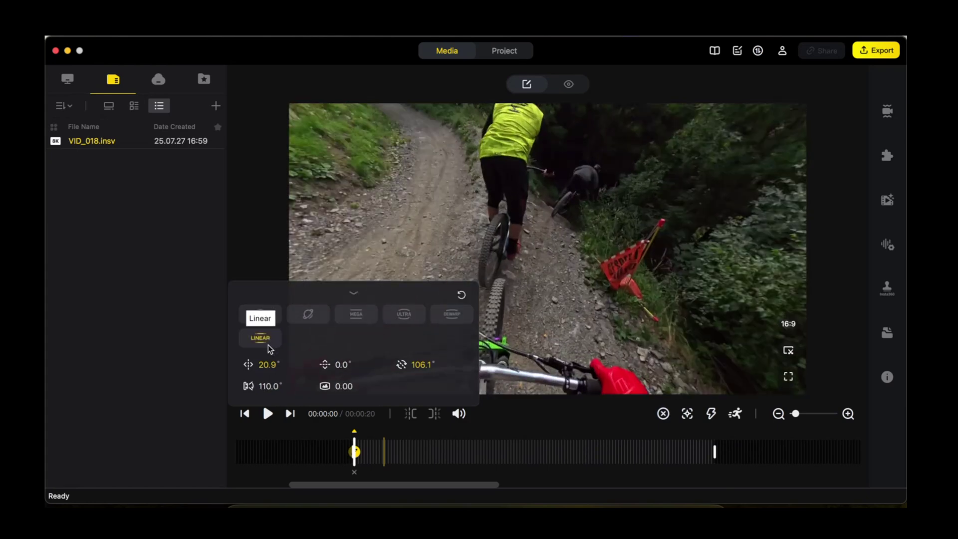
{"action": "left_click", "coordinate": [365, 315]}
- Turn the start keyframe's view toward the trail and tune its field of view and distortion
{"action": "left_click_drag", "start_coordinate": [584, 205], "coordinate": [519, 238]}
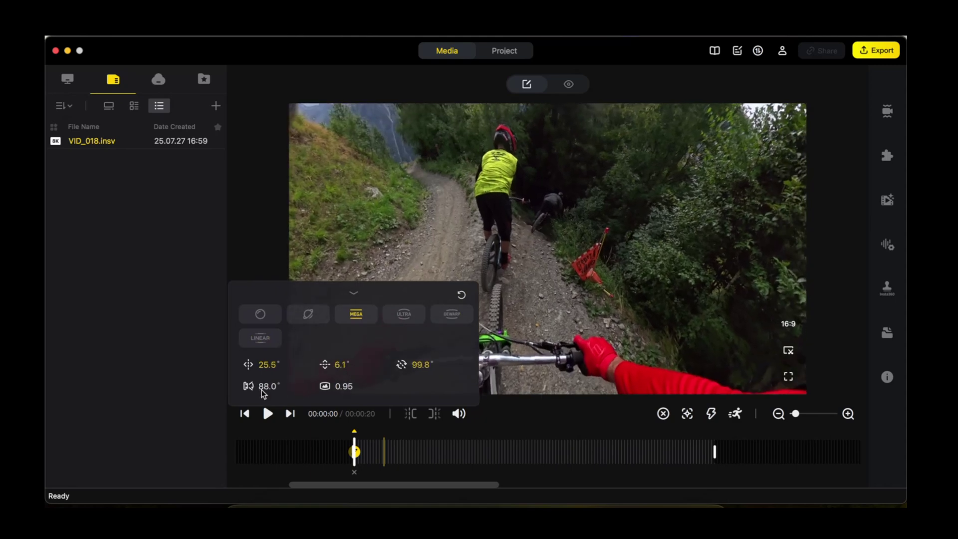
{"action": "left_click_drag", "start_coordinate": [264, 391], "coordinate": [316, 389]}
{"action": "left_click_drag", "start_coordinate": [372, 259], "coordinate": [374, 214]}
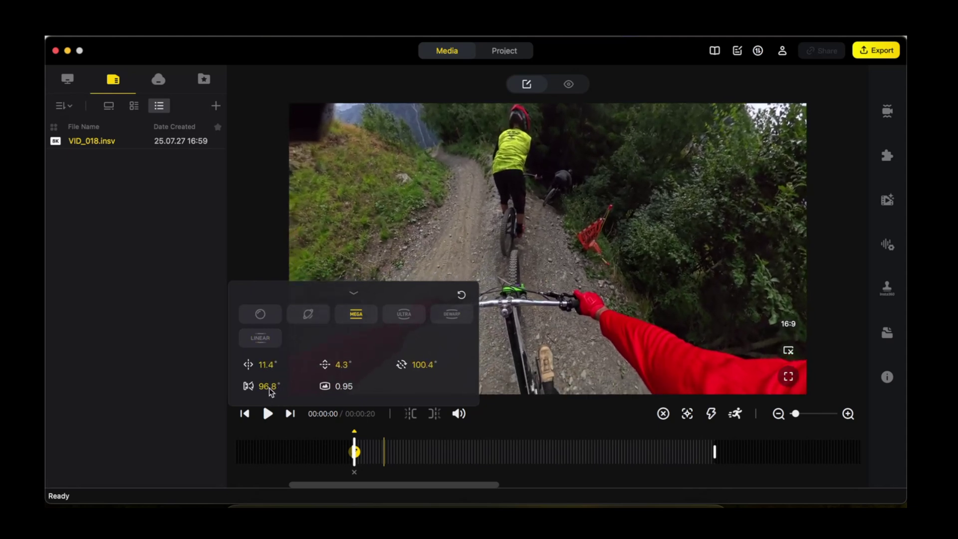
{"action": "left_click_drag", "start_coordinate": [269, 390], "coordinate": [237, 394]}
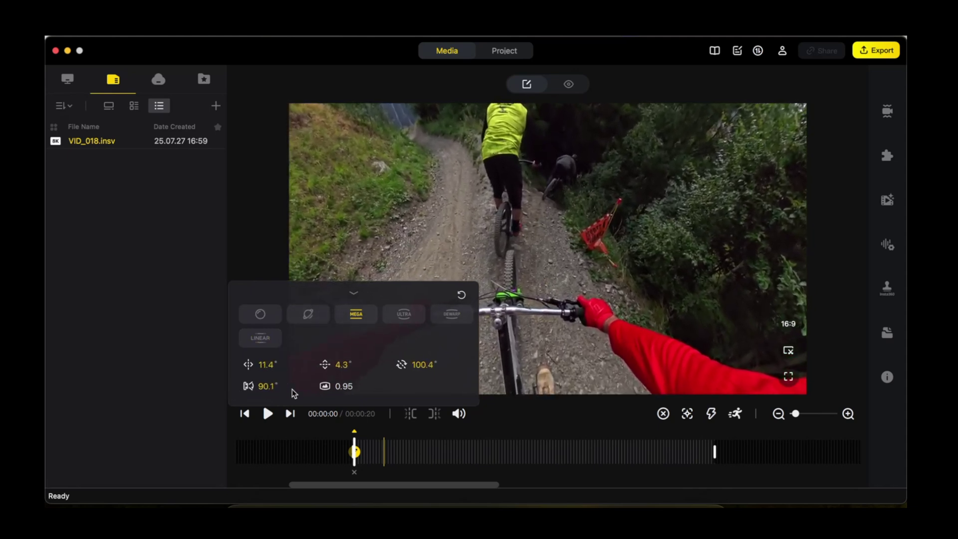
{"action": "left_click_drag", "start_coordinate": [342, 386], "coordinate": [297, 402]}
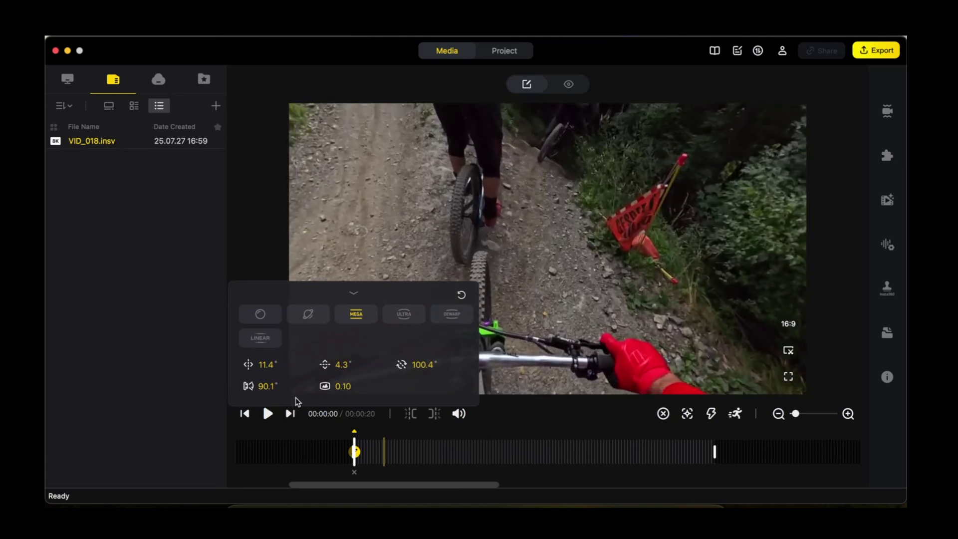
- Reframe on the trail, nudge the roll, raise the tilt to 9.7°, and collapse the keyframe settings
{"action": "scroll", "coordinate": [520, 210], "scroll_direction": "down", "scroll_amount": 5}
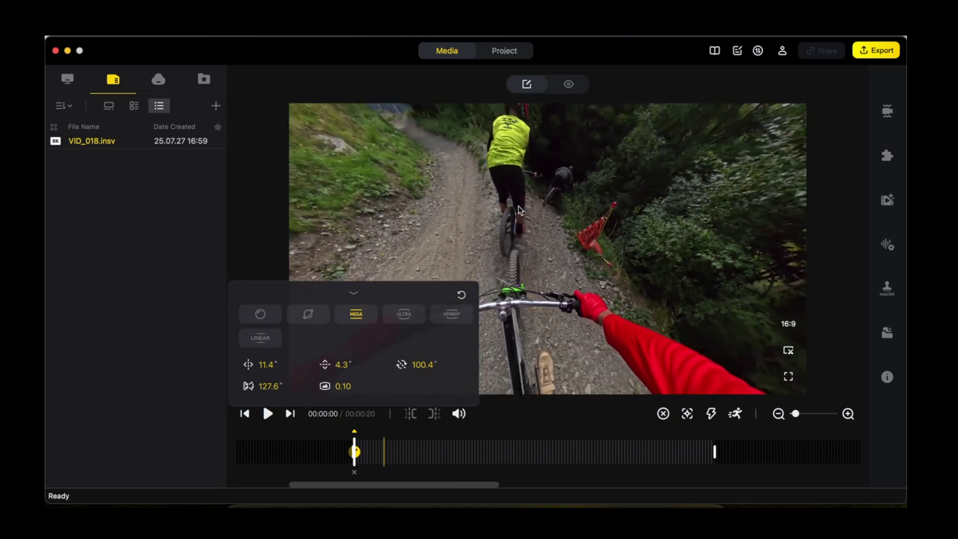
{"action": "left_click_drag", "start_coordinate": [519, 209], "coordinate": [518, 269]}
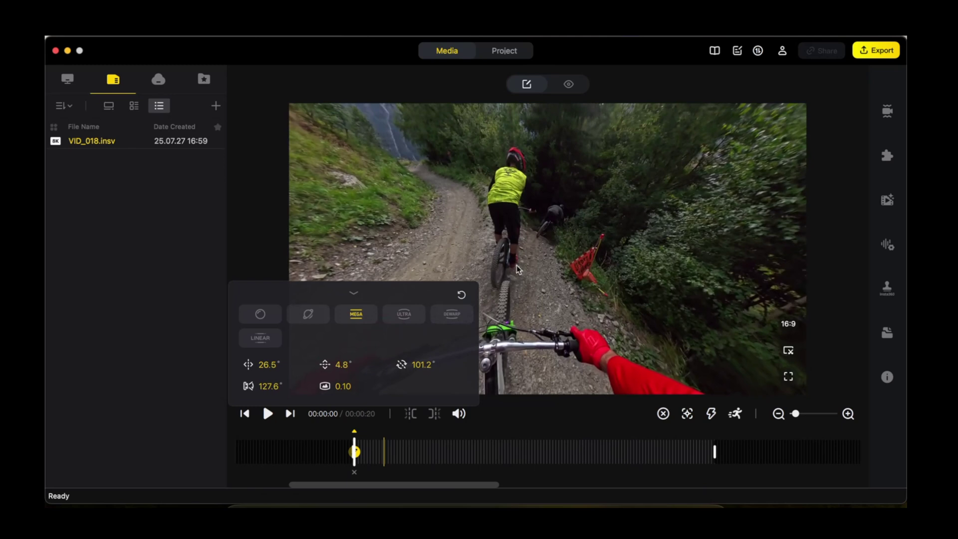
{"action": "left_click_drag", "start_coordinate": [417, 371], "coordinate": [422, 370]}
{"action": "left_click_drag", "start_coordinate": [344, 369], "coordinate": [350, 369]}
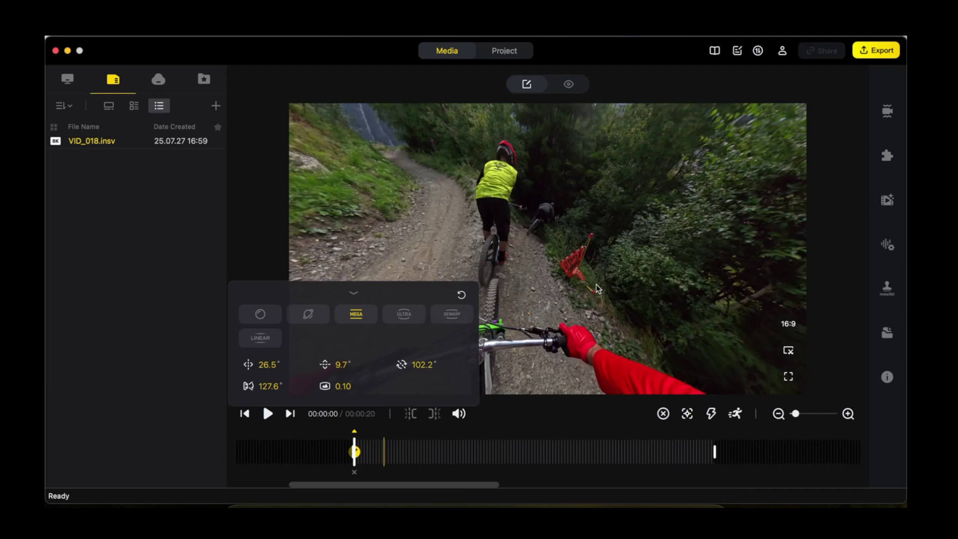
{"action": "left_click_drag", "start_coordinate": [424, 364], "coordinate": [598, 283]}
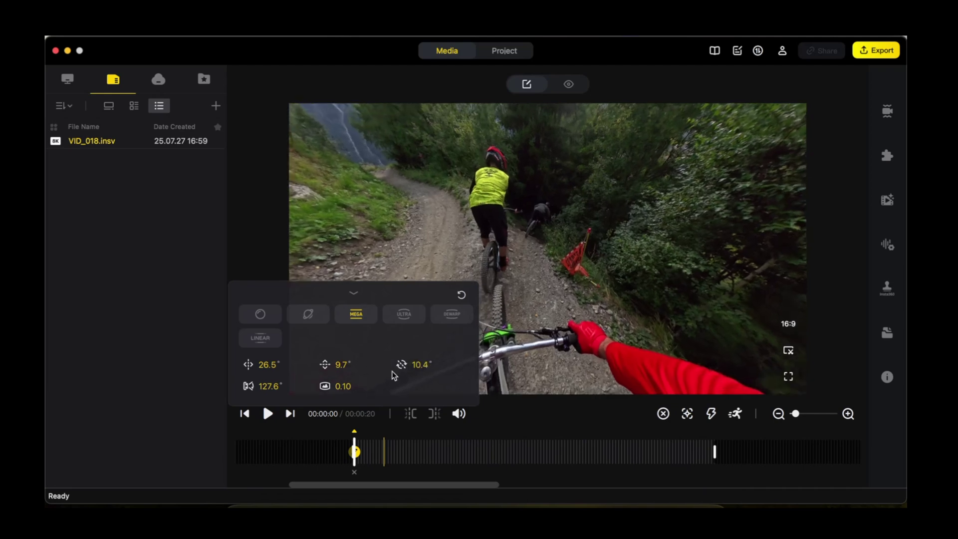
{"action": "left_click", "coordinate": [352, 293]}
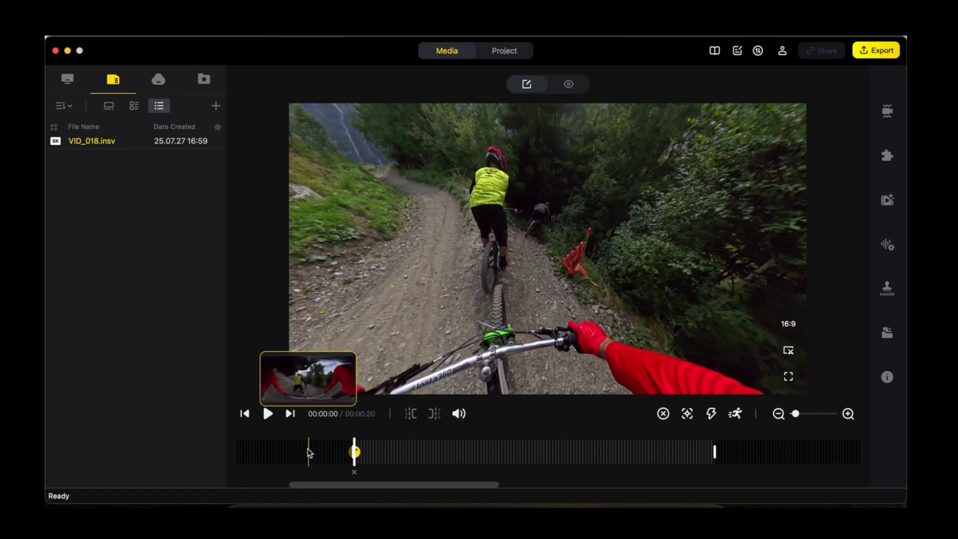
{"action": "key", "text": "space"}
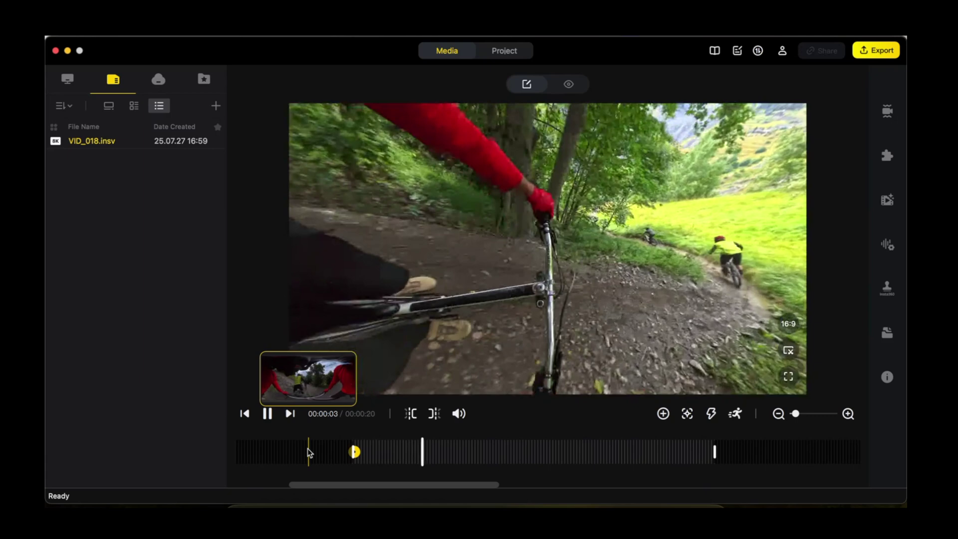
{"action": "key", "text": "space"}
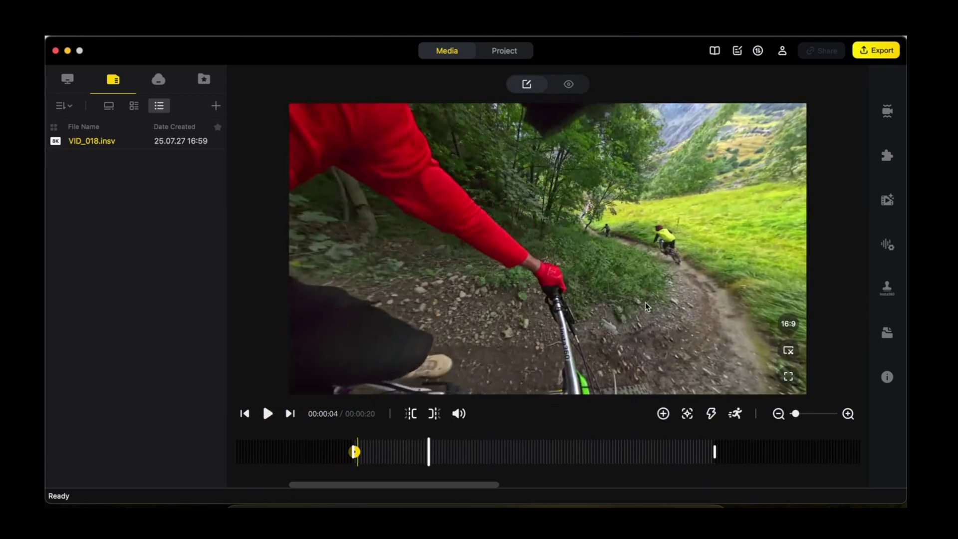
{"action": "left_click", "coordinate": [889, 111]}
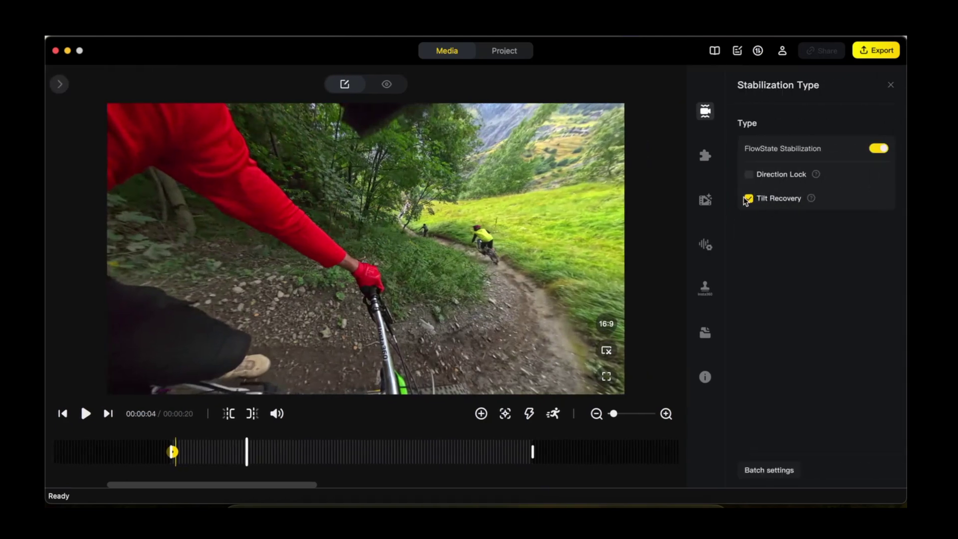
{"action": "left_click", "coordinate": [891, 85]}
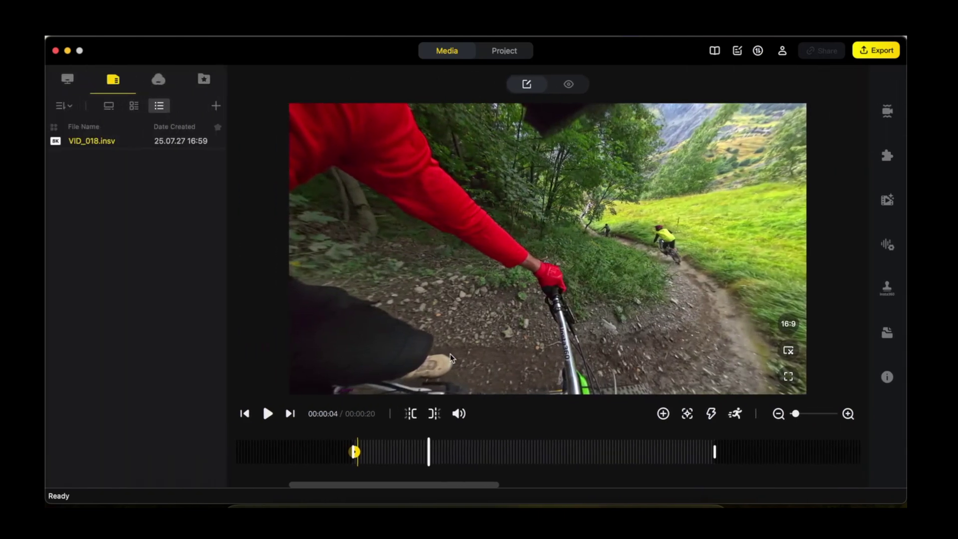
{"action": "left_click", "coordinate": [371, 451]}
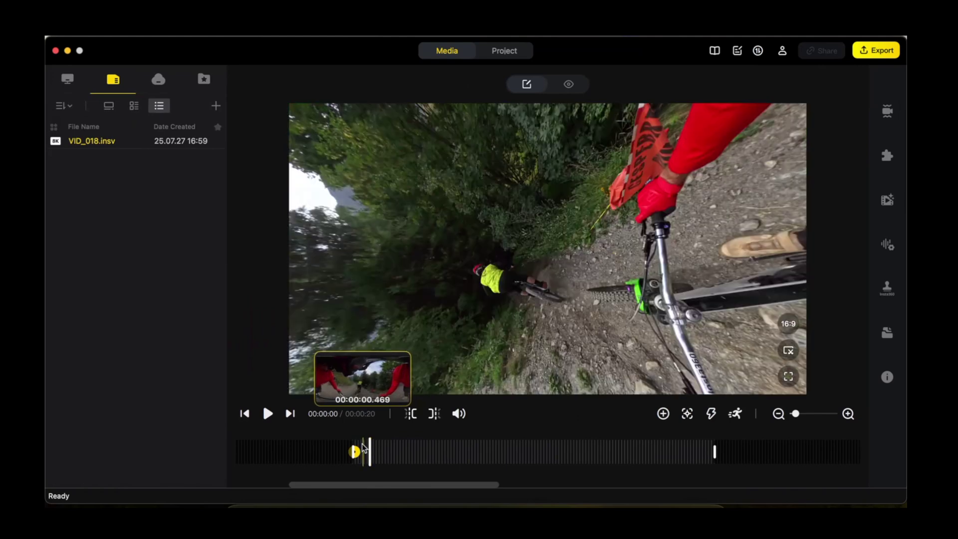
- Add a keyframe just after the start facing the rider, then set the opening keyframe's roll to 90.3°
{"action": "left_click", "coordinate": [372, 451]}
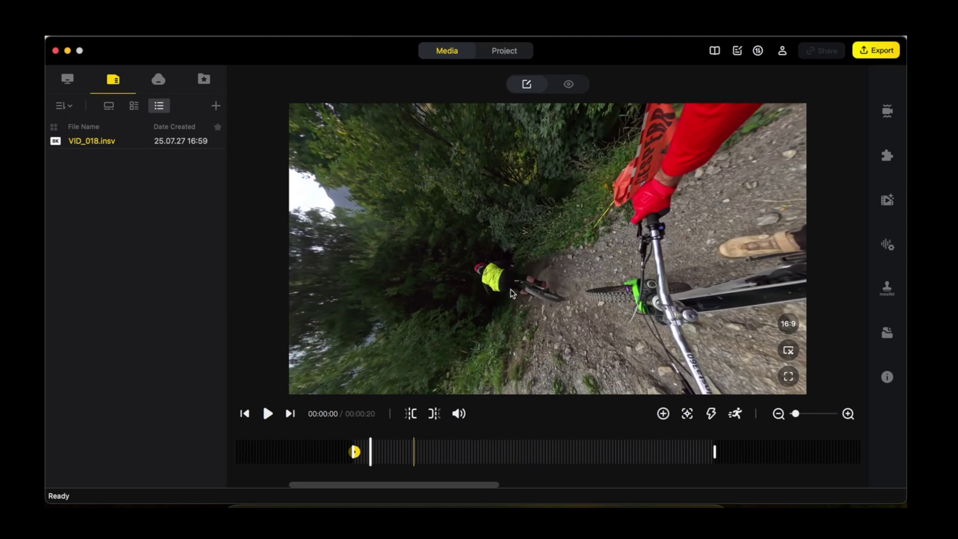
{"action": "left_click_drag", "start_coordinate": [688, 164], "coordinate": [756, 238]}
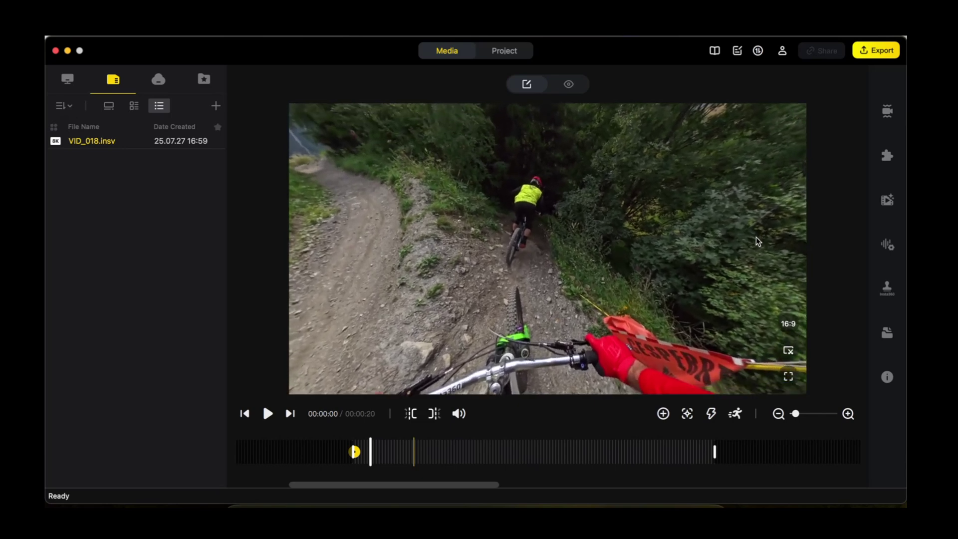
{"action": "left_click", "coordinate": [248, 414]}
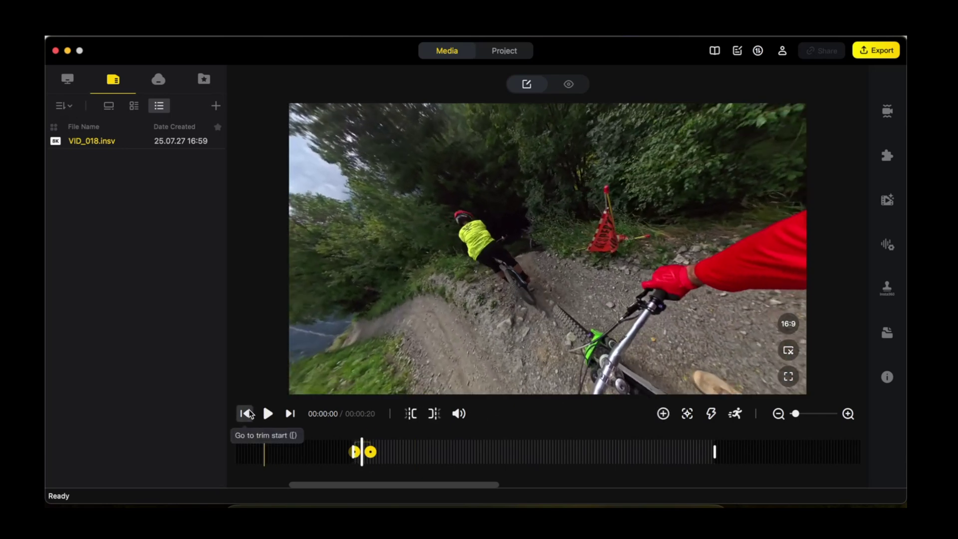
{"action": "left_click", "coordinate": [356, 453]}
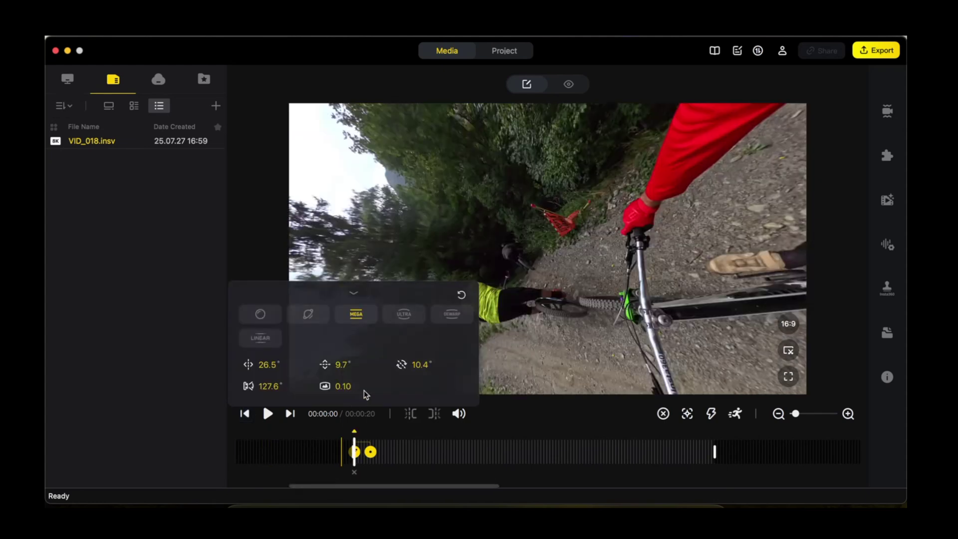
{"action": "left_click_drag", "start_coordinate": [420, 368], "coordinate": [468, 373]}
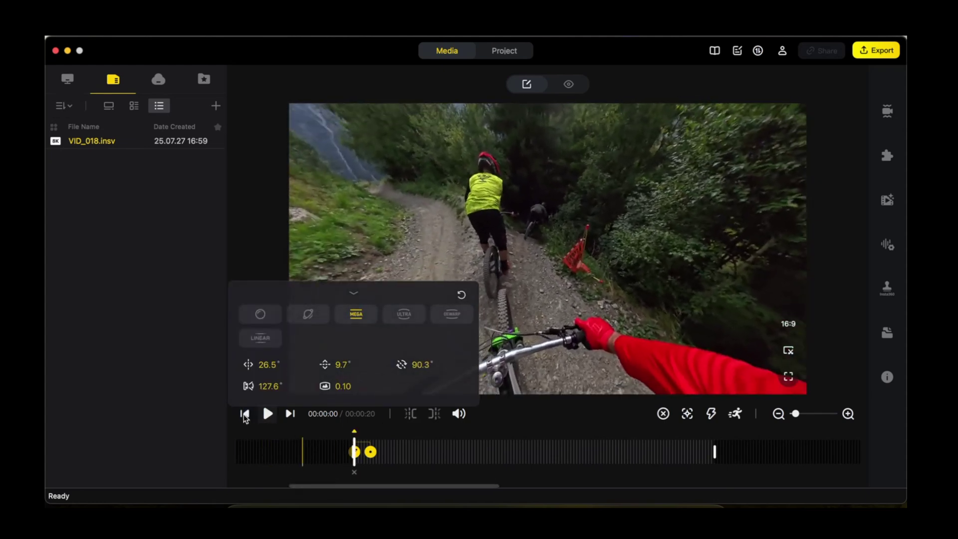
- Play back the reframed 16:9 clip to review the keyframes, then return to its start
{"action": "key", "text": "space"}
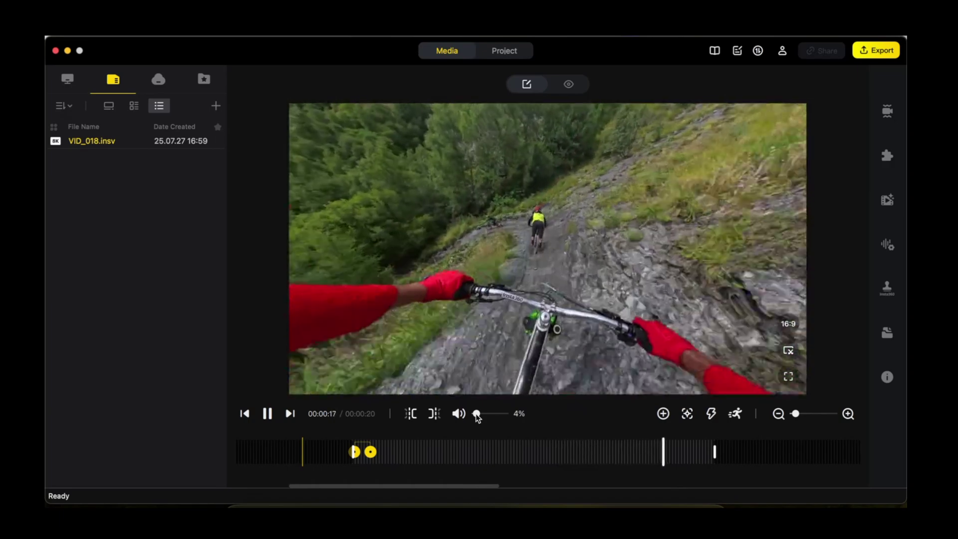
{"action": "left_click", "coordinate": [581, 372]}
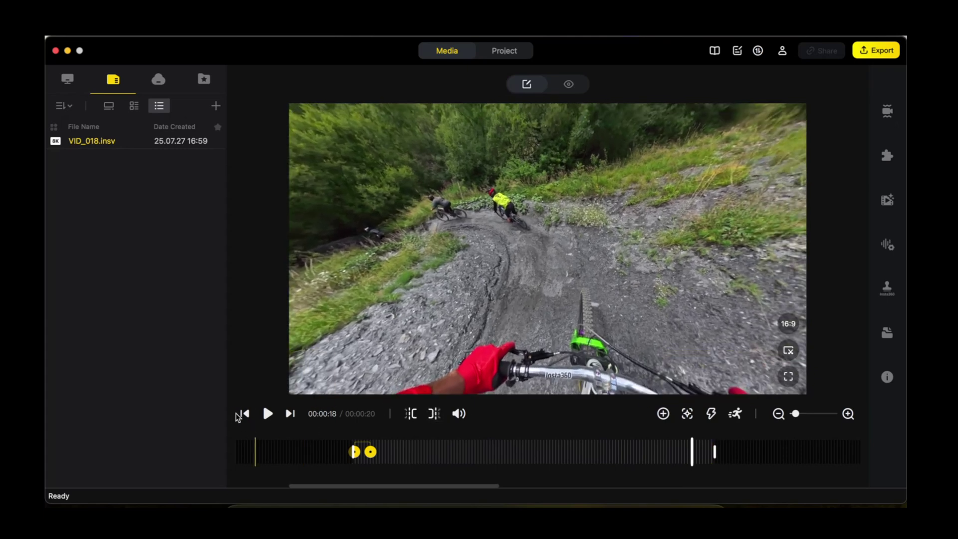
{"action": "left_click", "coordinate": [355, 451]}
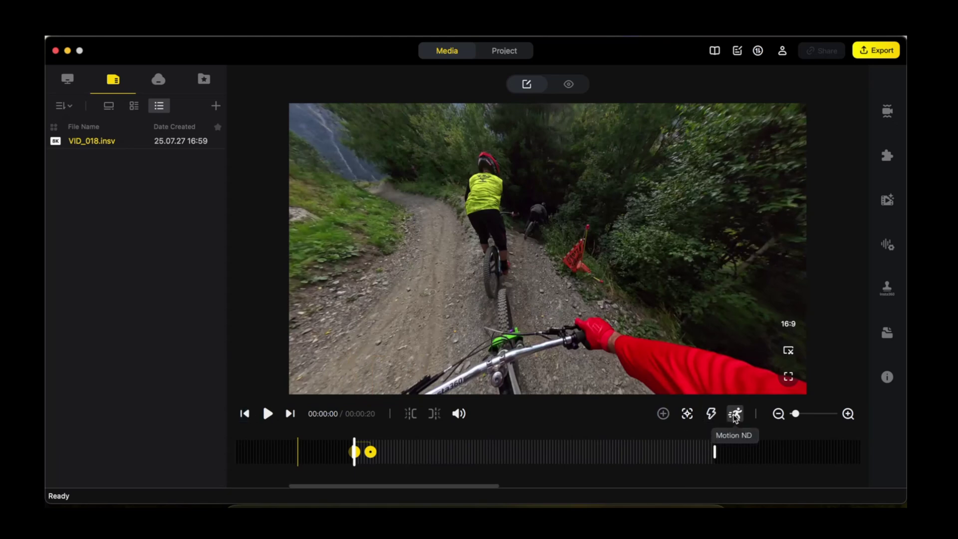
- Turn on Motion ND and set Spread to 8 and Intensity to 15 in Media Processing
{"action": "left_click", "coordinate": [735, 416]}
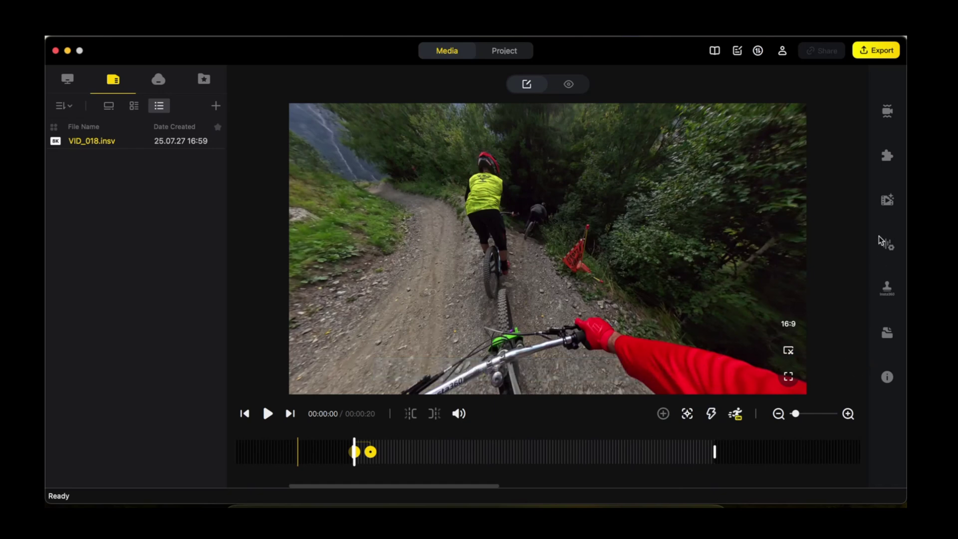
{"action": "left_click", "coordinate": [891, 151]}
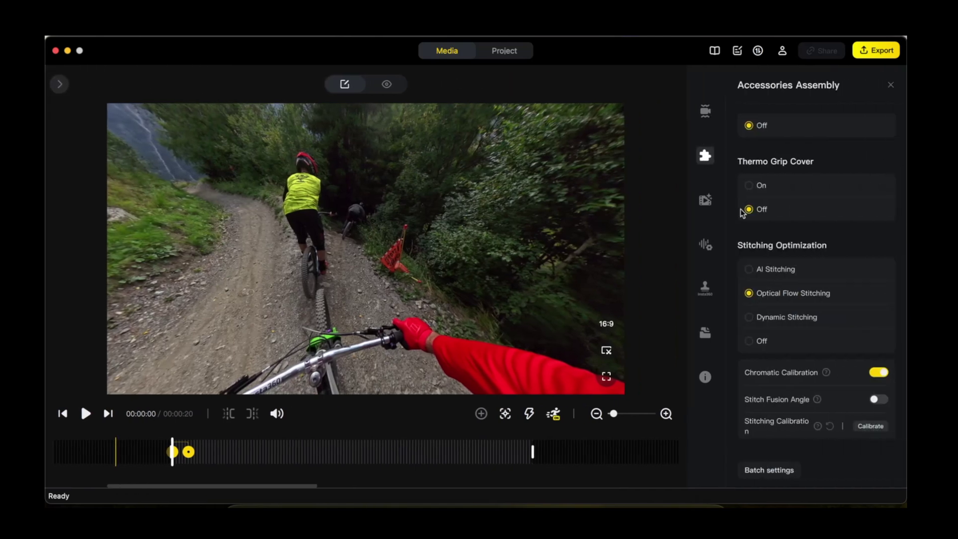
{"action": "left_click", "coordinate": [707, 201]}
{"action": "scroll", "coordinate": [826, 272], "scroll_direction": "down", "scroll_amount": 2}
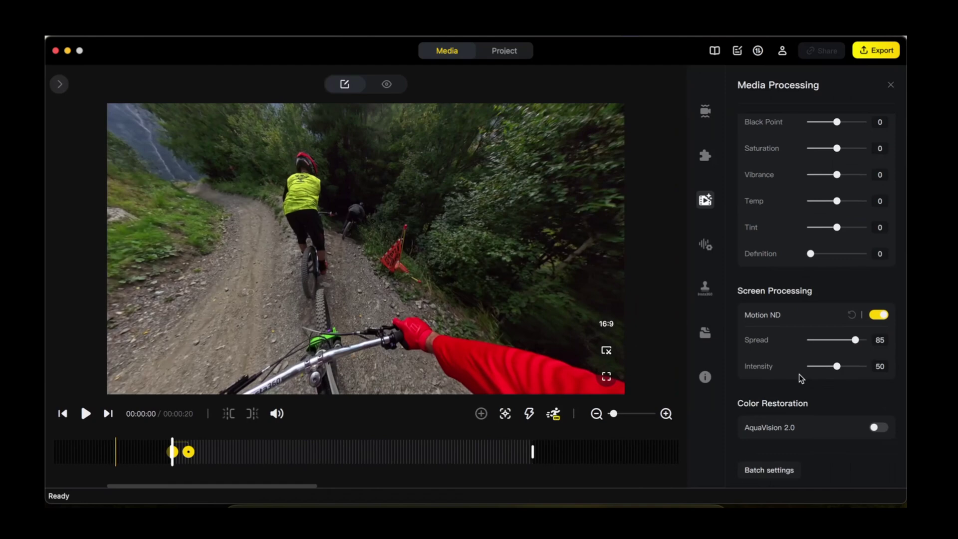
{"action": "left_click_drag", "start_coordinate": [837, 366], "coordinate": [851, 367]}
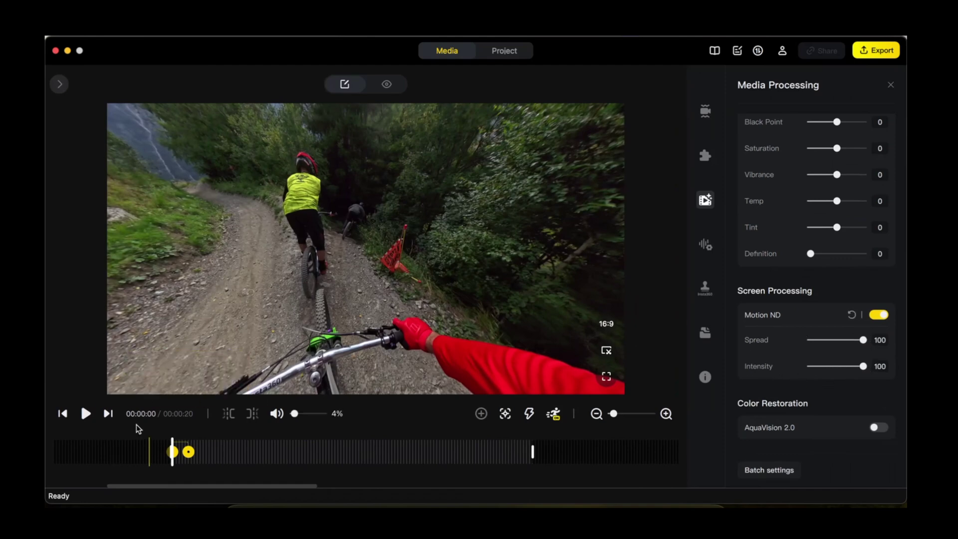
{"action": "left_click", "coordinate": [85, 414]}
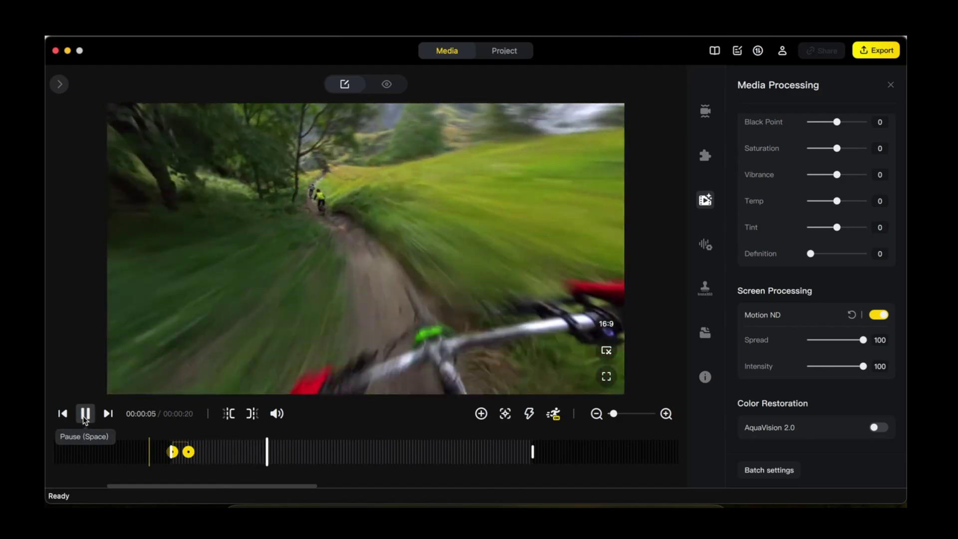
{"action": "left_click", "coordinate": [85, 416]}
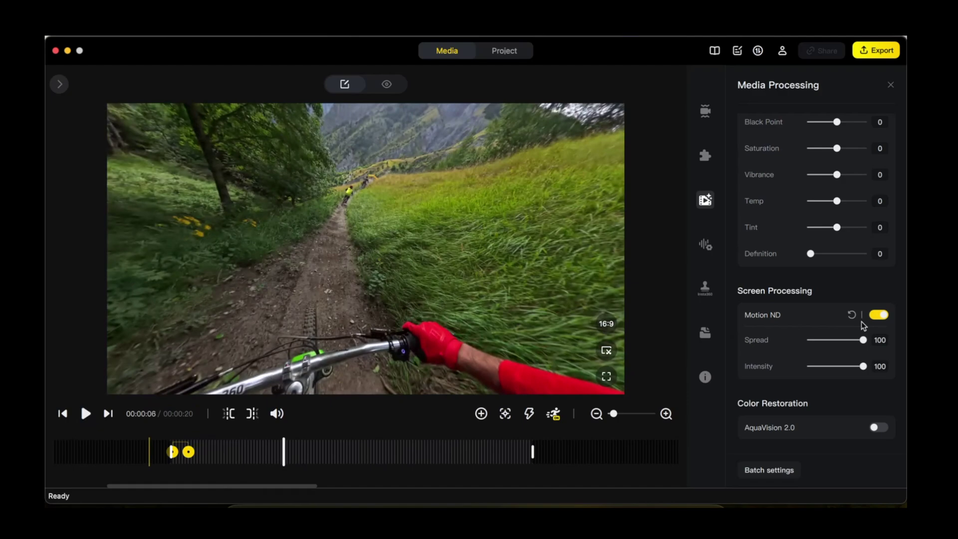
{"action": "left_click", "coordinate": [820, 340]}
{"action": "left_click", "coordinate": [832, 367]}
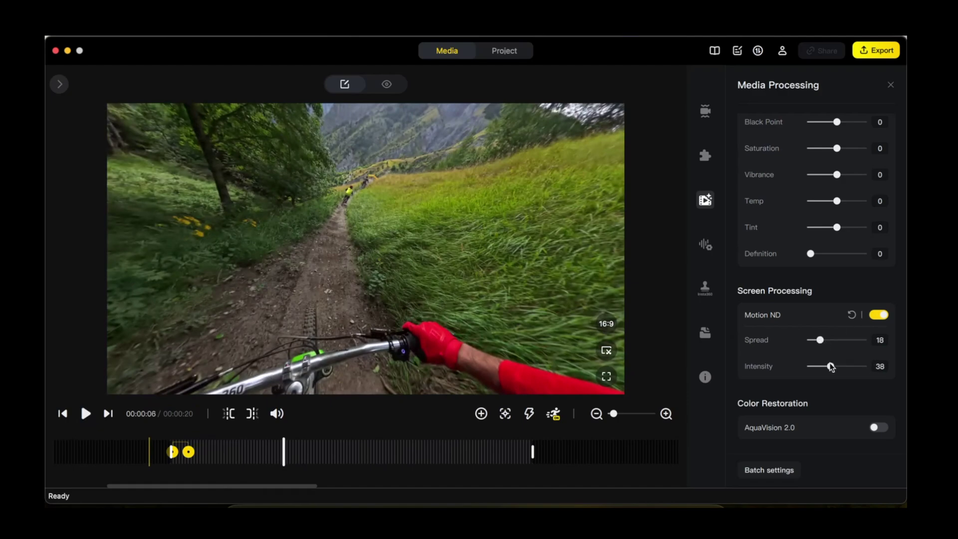
- Replay the clip from around 00:00:03 to preview the reduced motion blur
{"action": "left_click", "coordinate": [227, 452]}
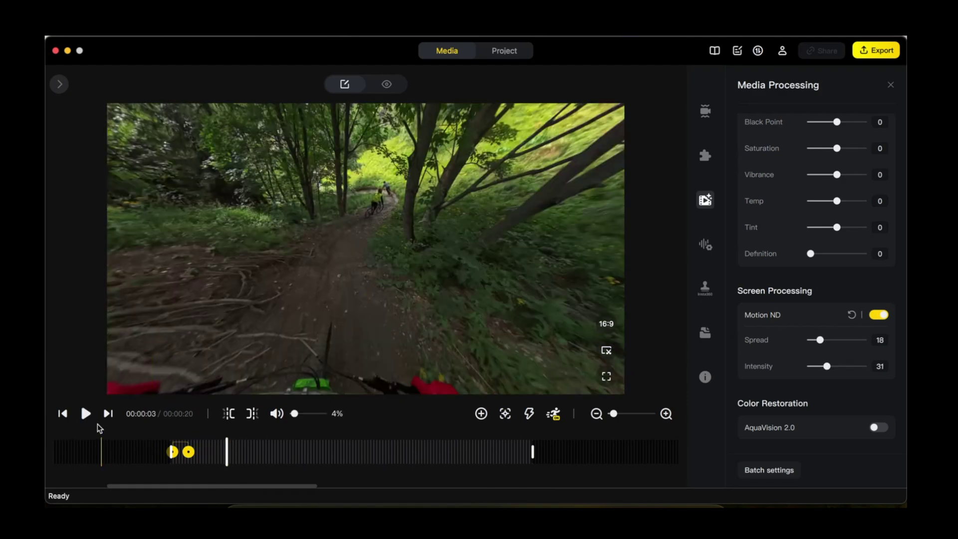
{"action": "left_click", "coordinate": [87, 416]}
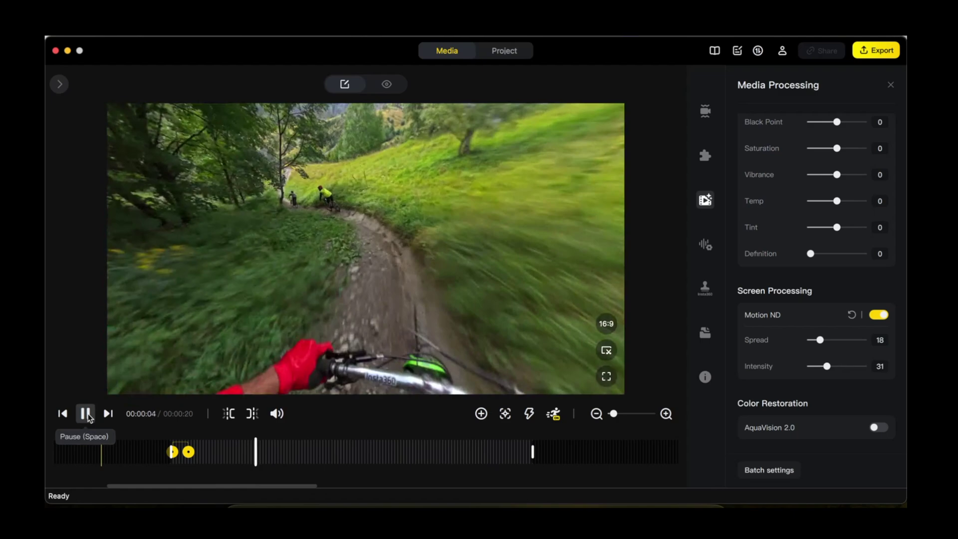
{"action": "key", "text": "space"}
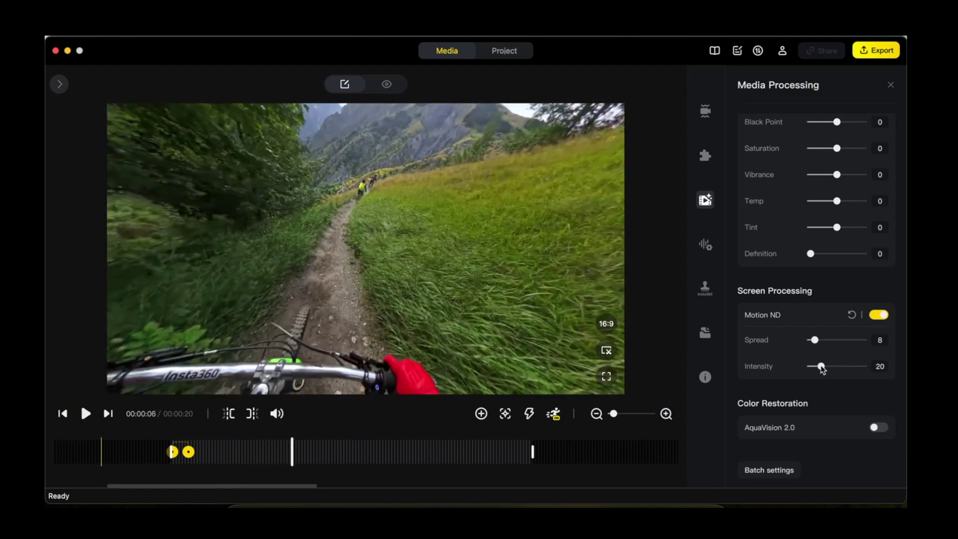
{"action": "left_click", "coordinate": [241, 449]}
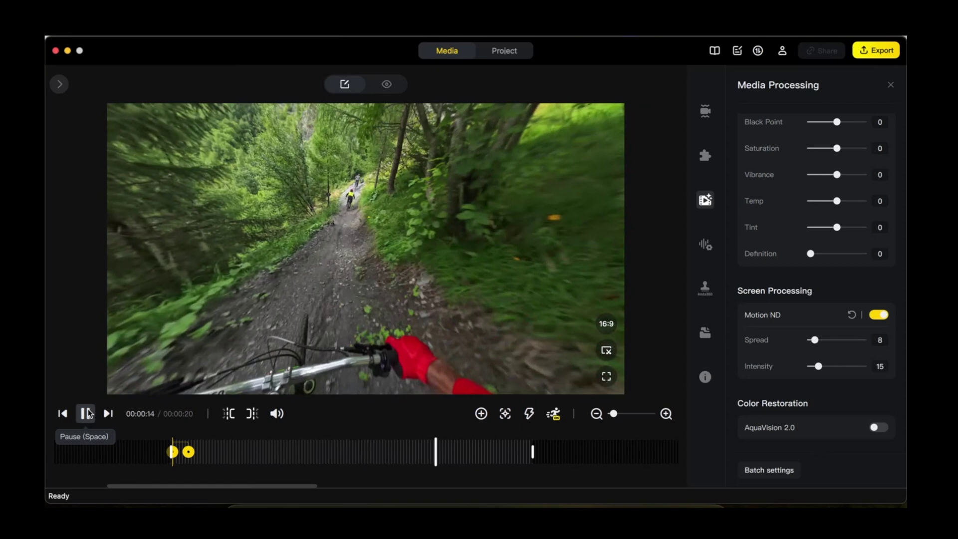
{"action": "left_click", "coordinate": [85, 414]}
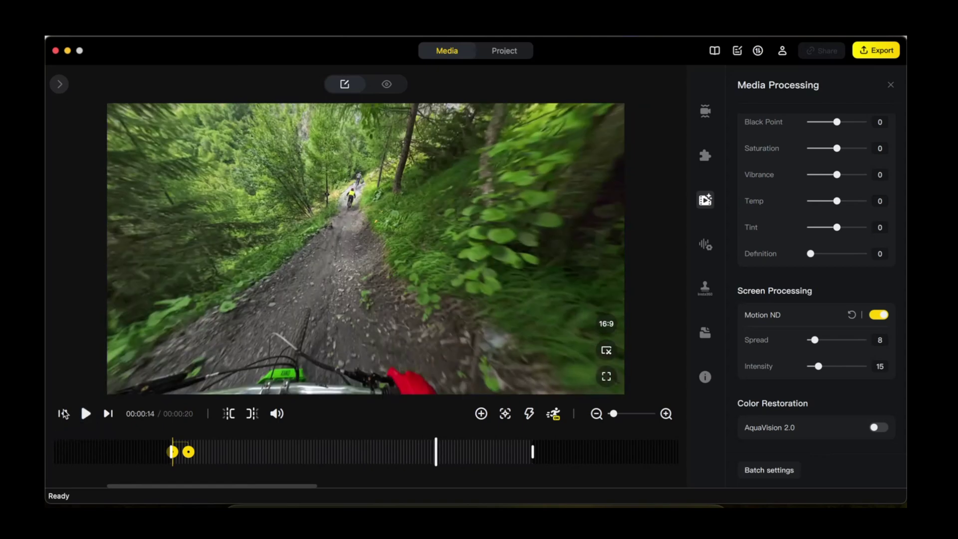
- Delete both existing keyframes from the clip
{"action": "left_click", "coordinate": [63, 414]}
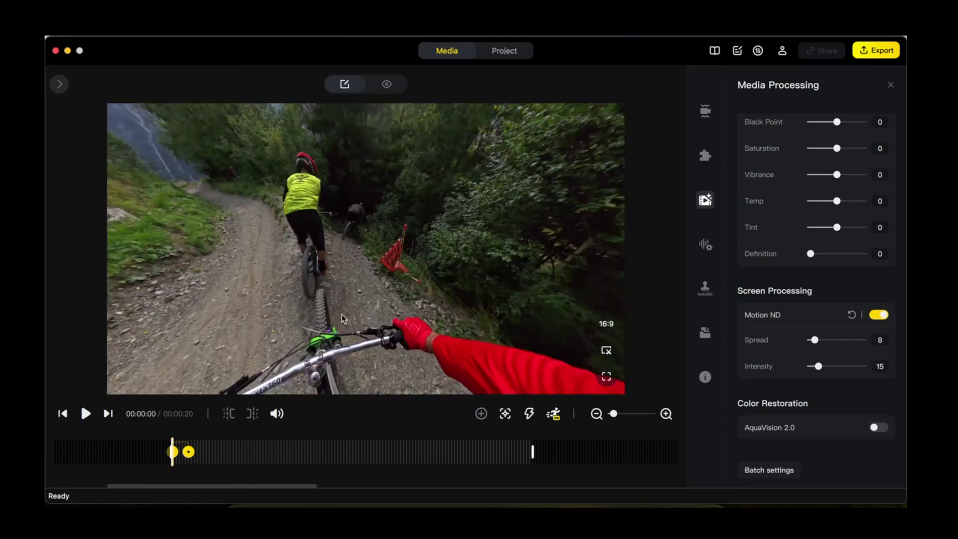
{"action": "left_click", "coordinate": [506, 414]}
{"action": "left_click", "coordinate": [182, 456]}
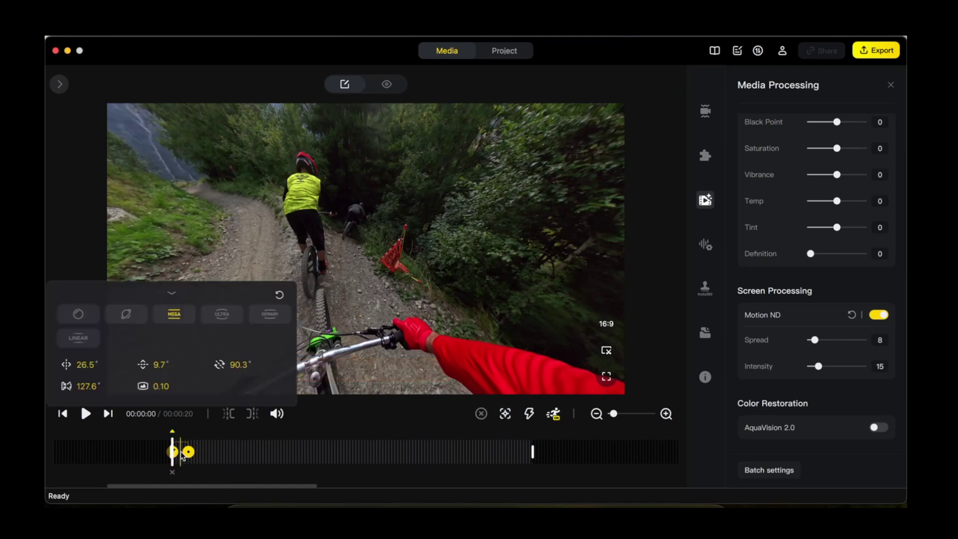
{"action": "key", "text": "Delete"}
{"action": "left_click", "coordinate": [188, 453]}
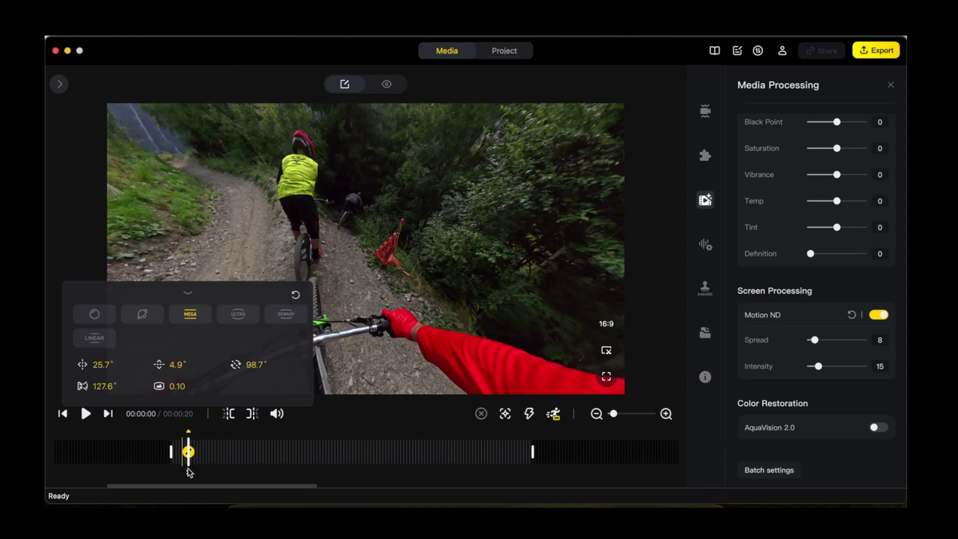
{"action": "key", "text": "Delete"}
- Aim the opening frame level down the trail, centred on the riders
{"action": "left_click_drag", "start_coordinate": [580, 175], "coordinate": [539, 369]}
{"action": "left_click_drag", "start_coordinate": [469, 281], "coordinate": [372, 307]}
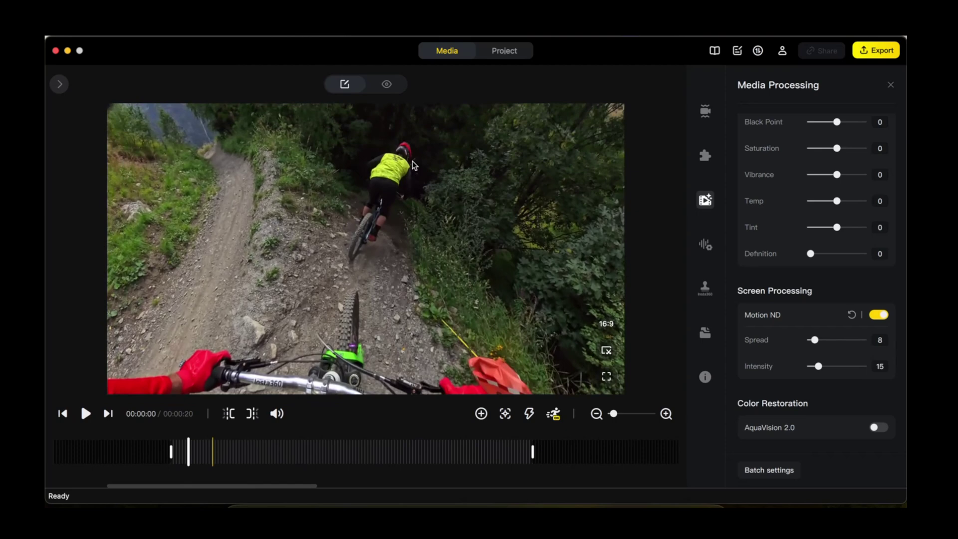
{"action": "left_click", "coordinate": [62, 413]}
{"action": "left_click_drag", "start_coordinate": [544, 180], "coordinate": [465, 383]}
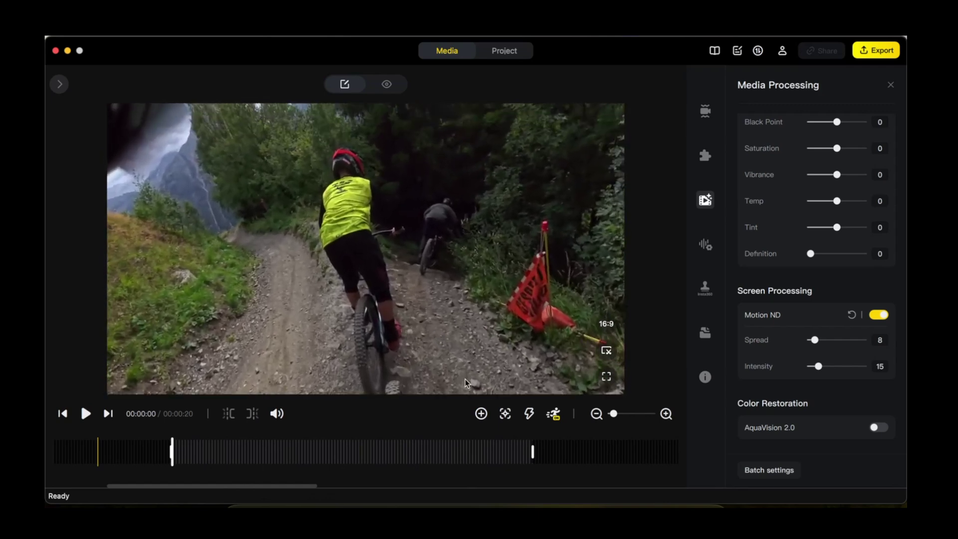
- Add a keyframe at the clip start with a 108.3° field of view aimed at the riders
{"action": "left_click", "coordinate": [505, 415]}
{"action": "scroll", "coordinate": [120, 390], "scroll_direction": "down", "scroll_amount": 5}
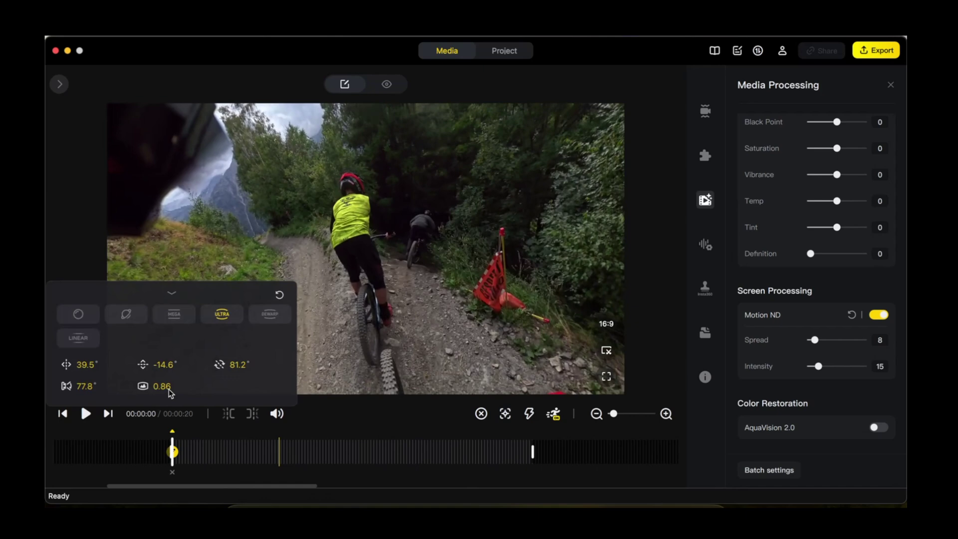
{"action": "scroll", "coordinate": [125, 399], "scroll_direction": "up", "scroll_amount": 3}
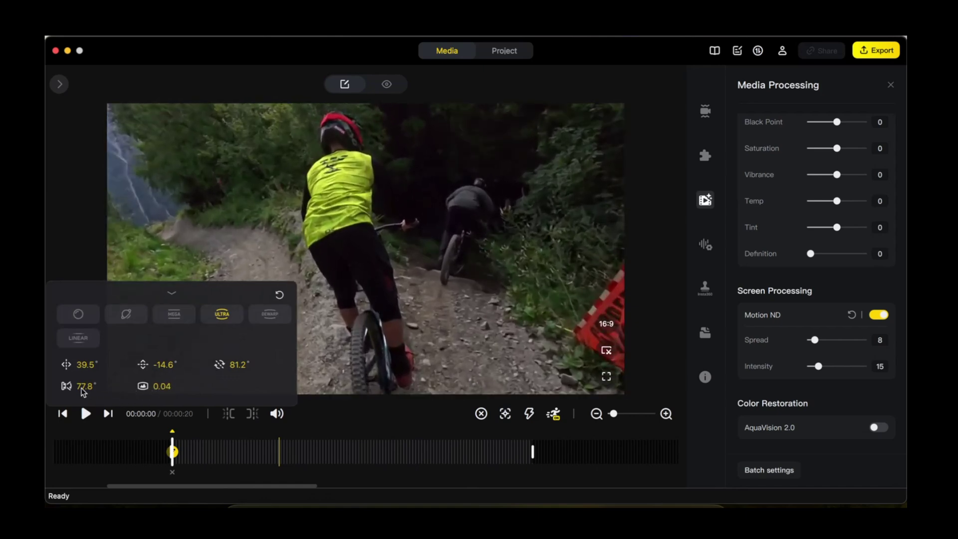
{"action": "scroll", "coordinate": [207, 394], "scroll_direction": "down", "scroll_amount": 10}
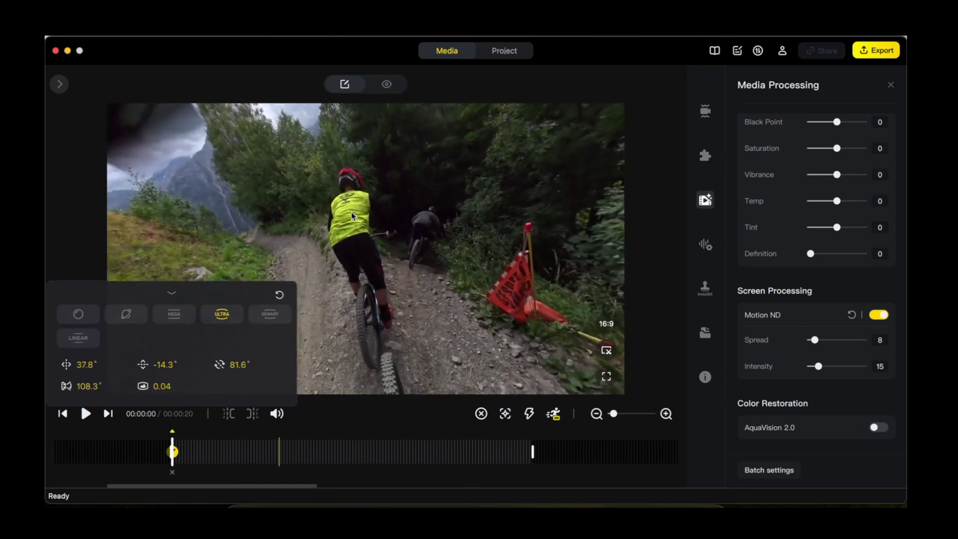
{"action": "left_click_drag", "start_coordinate": [352, 215], "coordinate": [355, 194]}
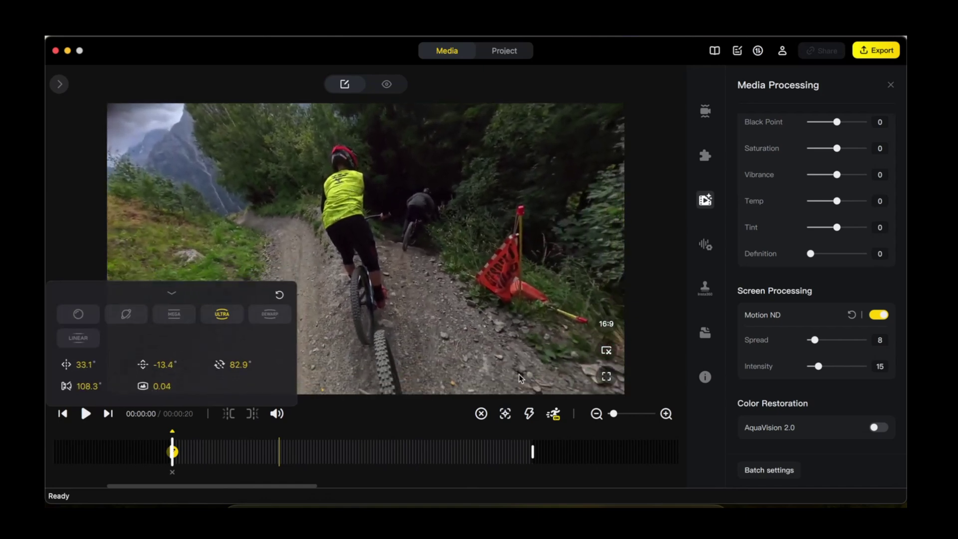
- Move the playhead just past the keyframe and start Deep Track's target selection
{"action": "left_click", "coordinate": [506, 414]}
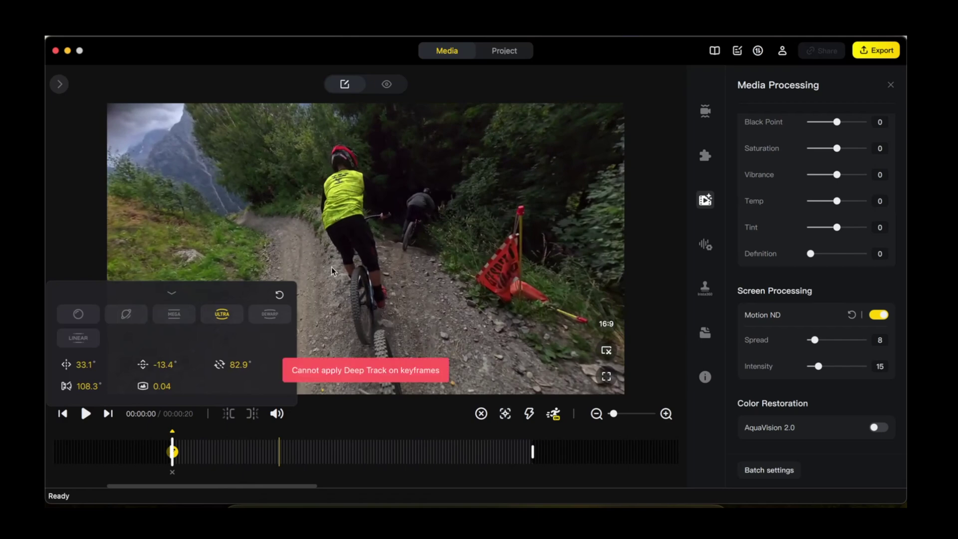
{"action": "left_click", "coordinate": [173, 452]}
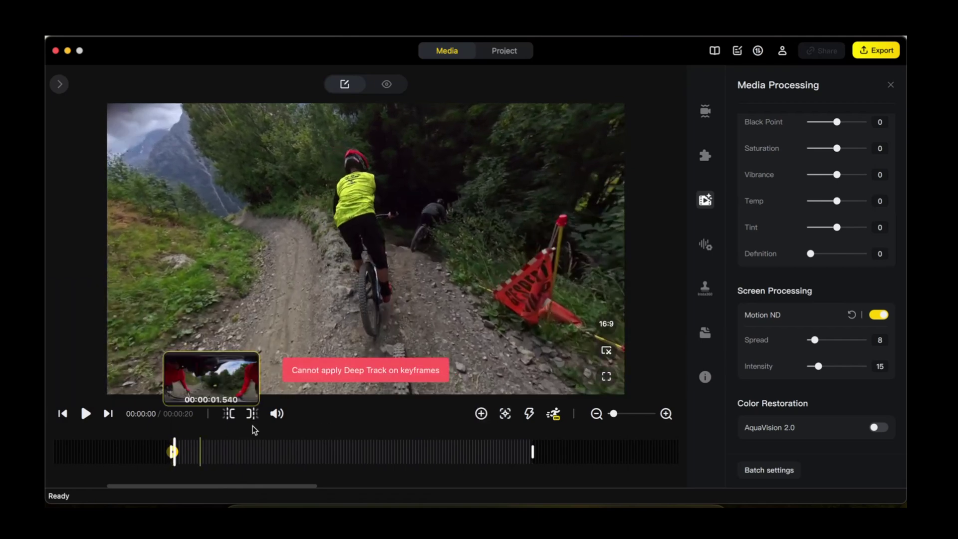
{"action": "left_click", "coordinate": [481, 414]}
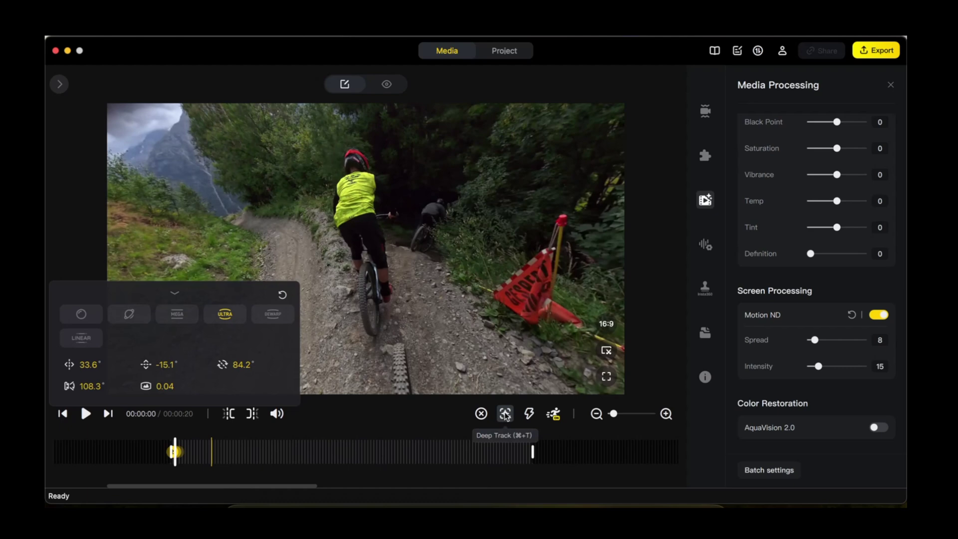
{"action": "left_click", "coordinate": [505, 414]}
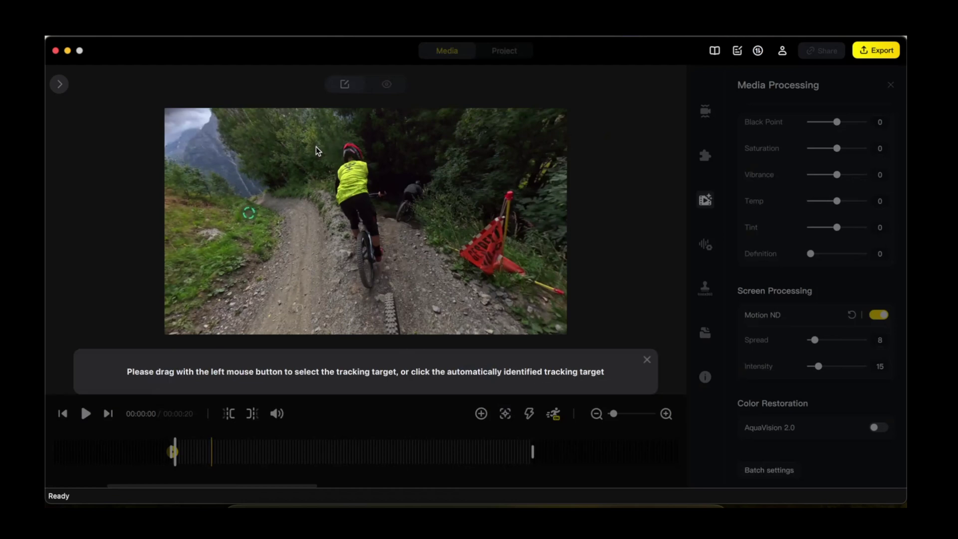
- Box the yellow-jersey rider, run Deep Track, and play the tracked section
{"action": "left_click_drag", "start_coordinate": [317, 147], "coordinate": [389, 242]}
{"action": "left_click", "coordinate": [405, 377]}
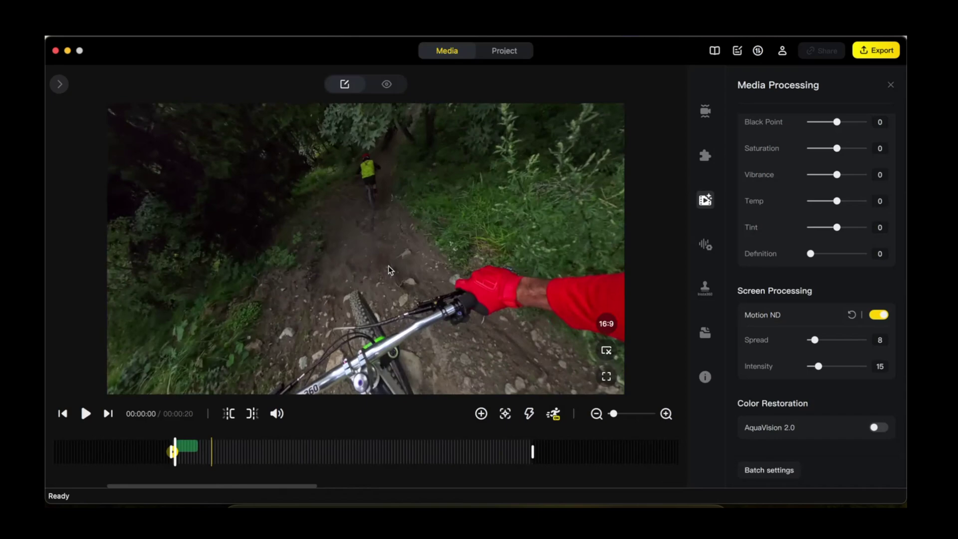
{"action": "key", "text": "space"}
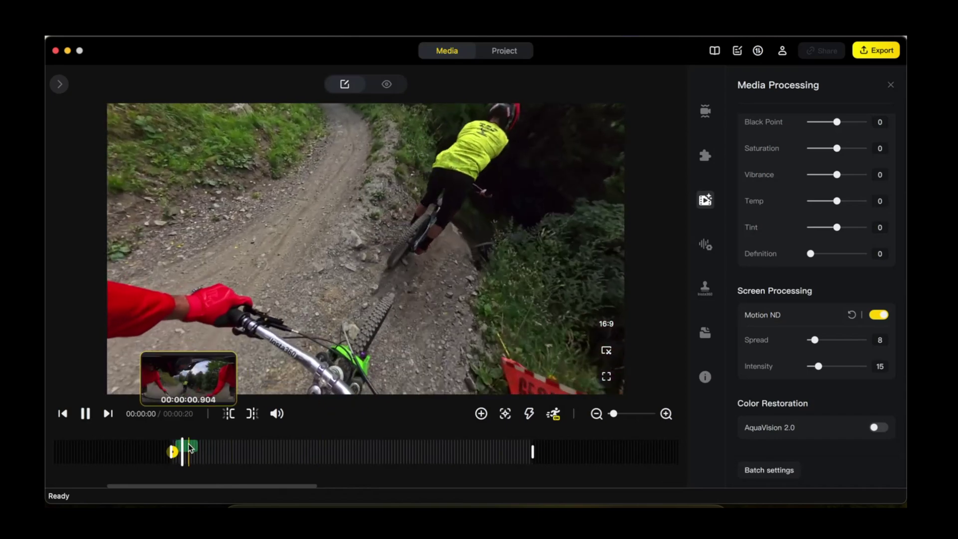
{"action": "key", "text": "space"}
- Delete the old tracked segment, toggle Motion ND off and on, and retrack the rider
{"action": "left_click", "coordinate": [189, 449]}
{"action": "key", "text": "Delete"}
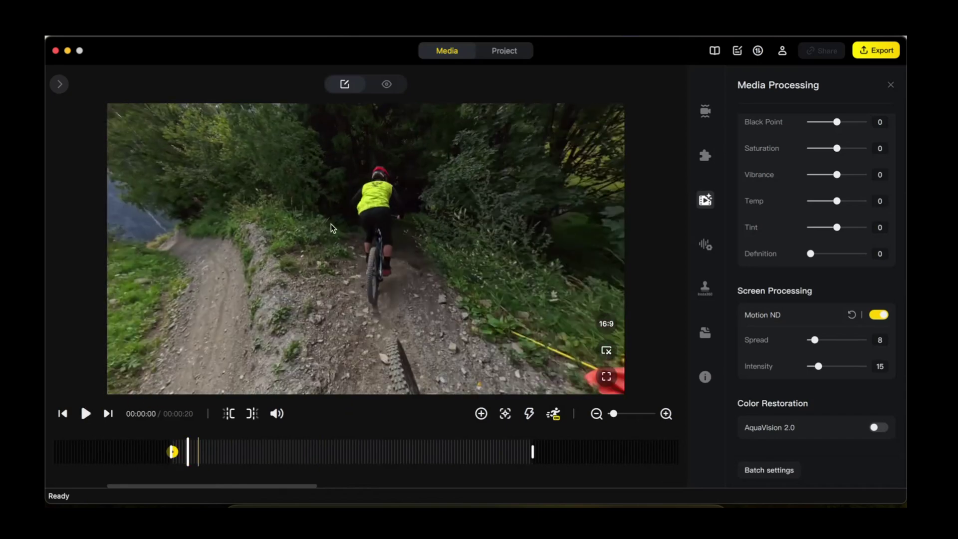
{"action": "left_click", "coordinate": [554, 413]}
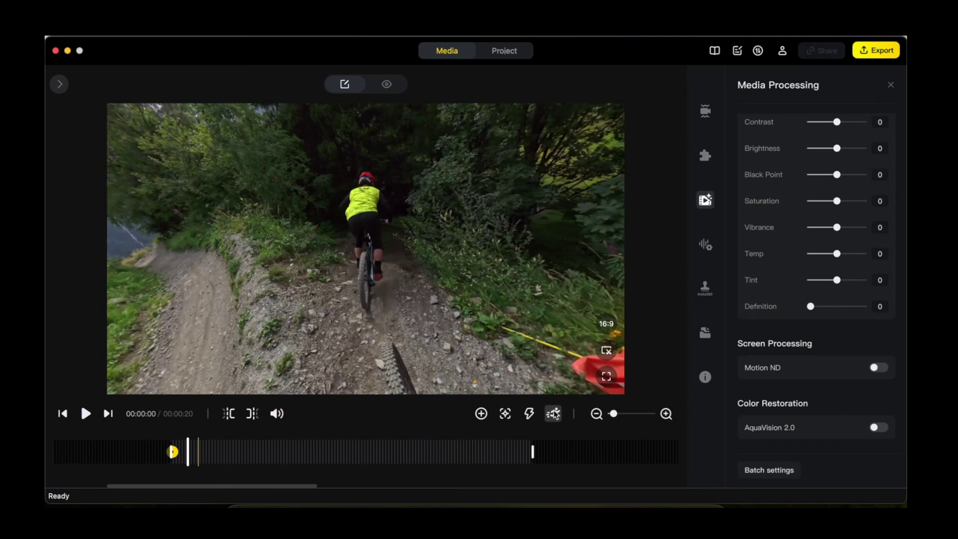
{"action": "left_click", "coordinate": [554, 414]}
{"action": "left_click", "coordinate": [505, 414]}
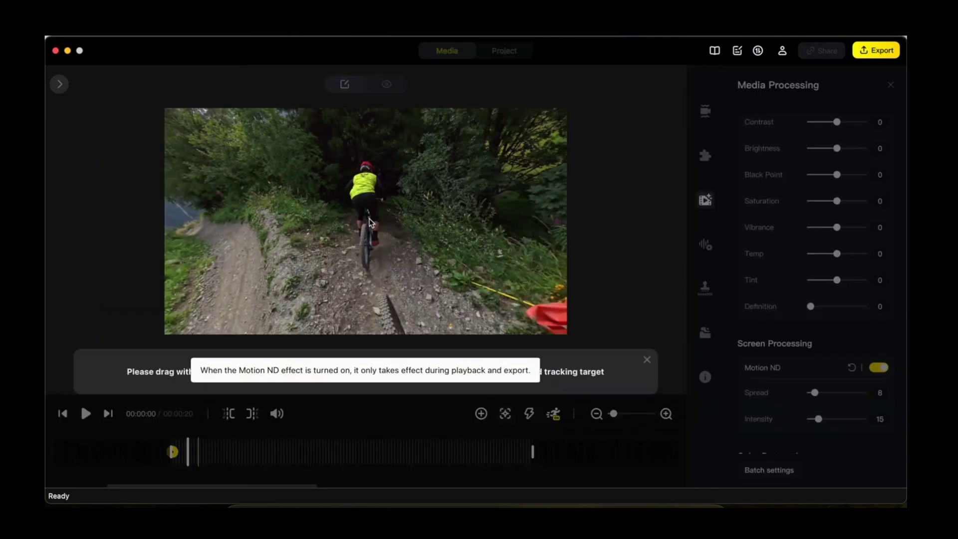
{"action": "left_click_drag", "start_coordinate": [344, 170], "coordinate": [385, 248]}
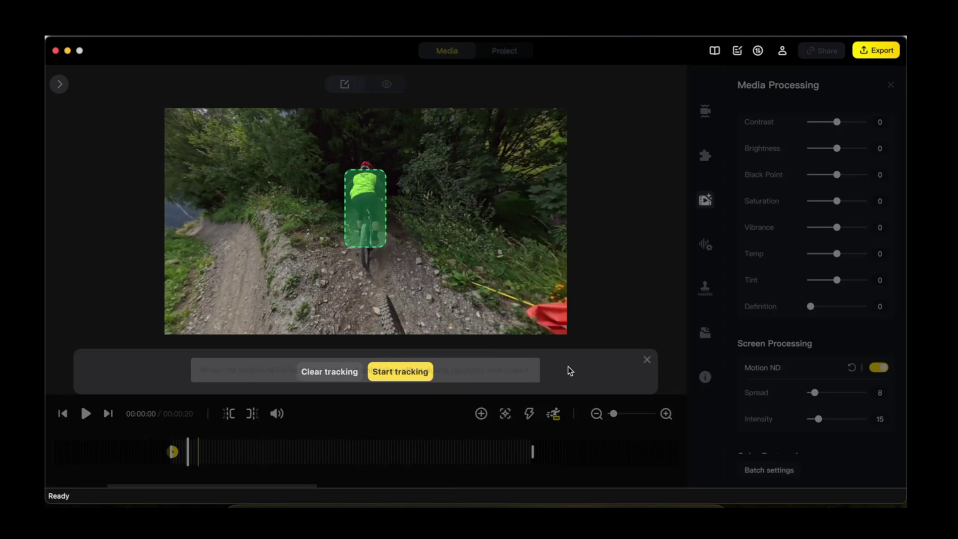
{"action": "left_click", "coordinate": [415, 370]}
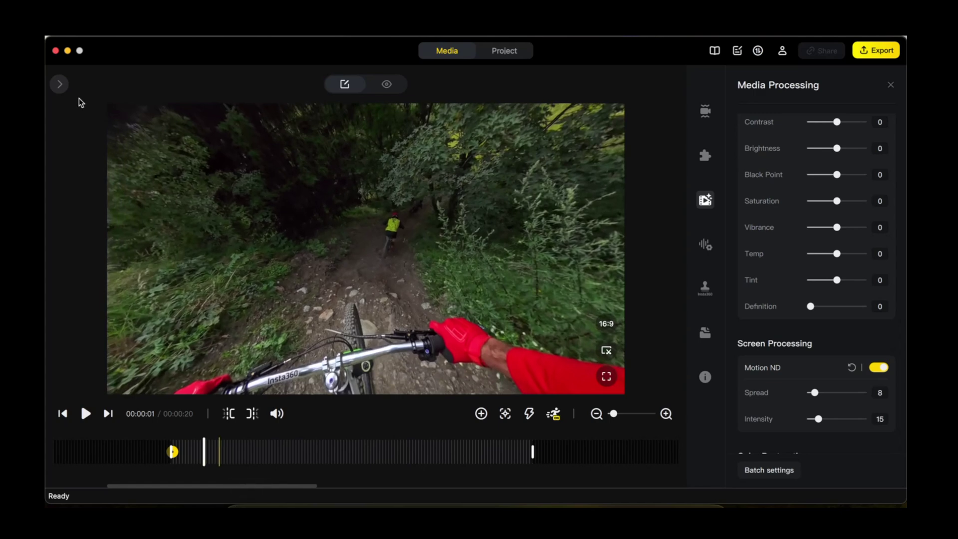
- Bring up the Camera01 folder in Finder and Quick Look the 034 clip
{"action": "left_click", "coordinate": [58, 85]}
{"action": "left_click", "coordinate": [291, 500]}
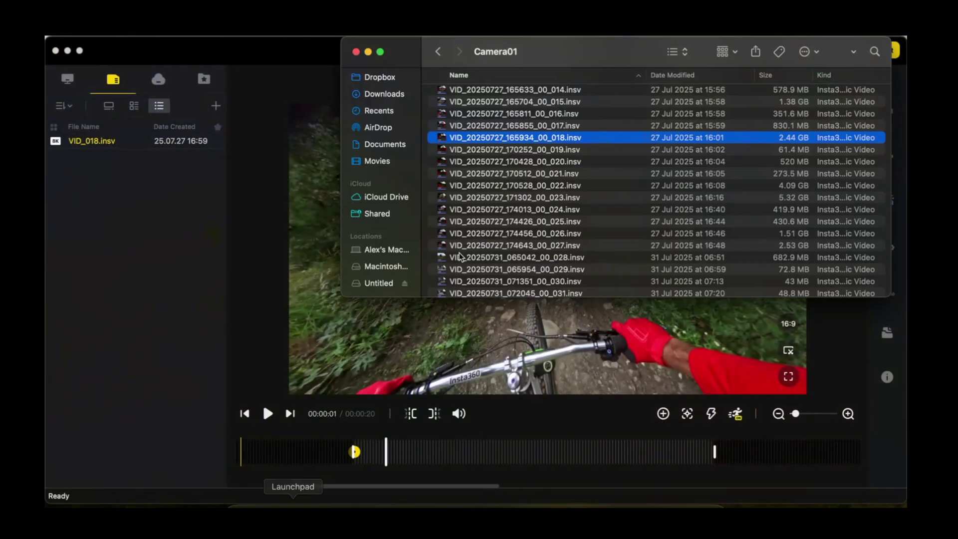
{"action": "scroll", "coordinate": [479, 253], "scroll_direction": "down", "scroll_amount": 5}
{"action": "left_click", "coordinate": [480, 251]}
{"action": "key", "text": "space"}
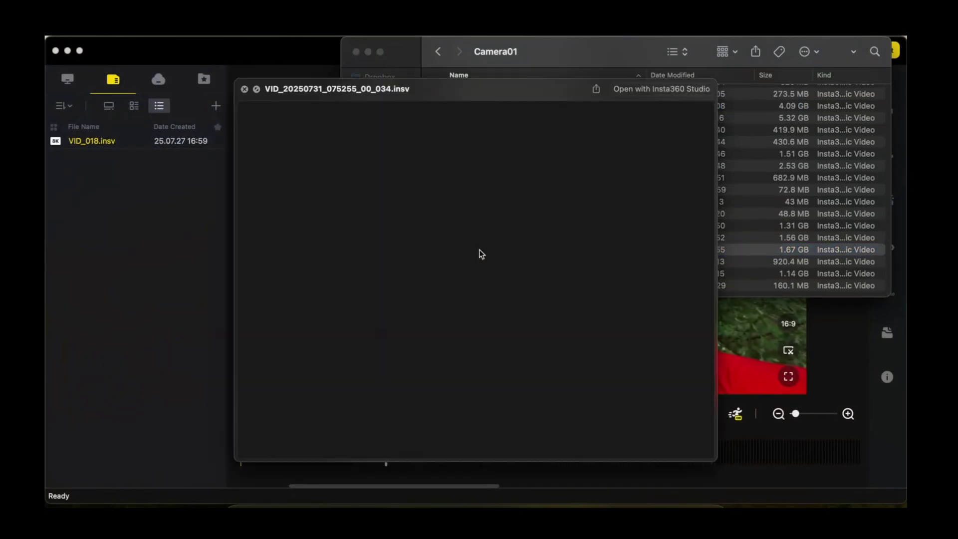
{"action": "key", "text": "space"}
- Open VID_037.insv and VID_036.insv in Insta360 Studio
{"action": "double_click", "coordinate": [508, 287]}
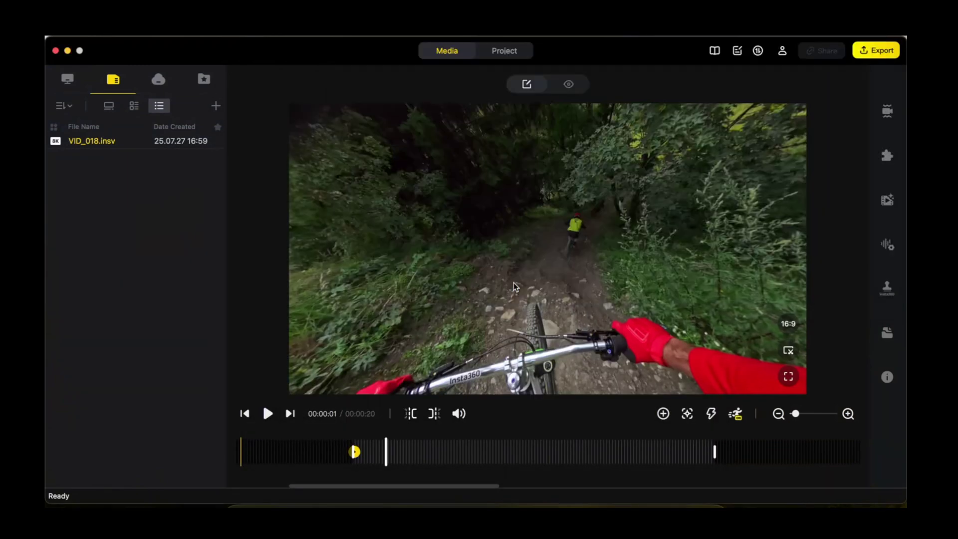
{"action": "key", "text": "super+Tab"}
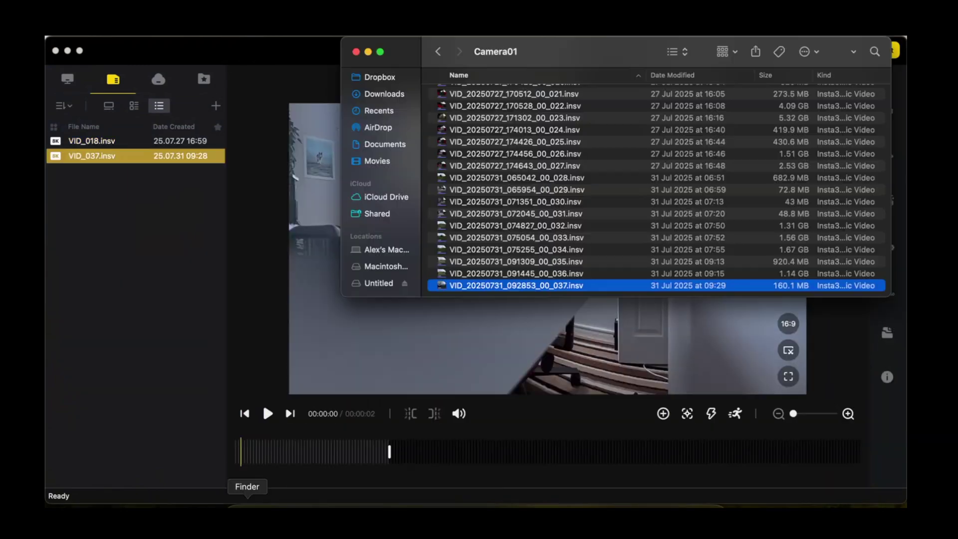
{"action": "double_click", "coordinate": [620, 278]}
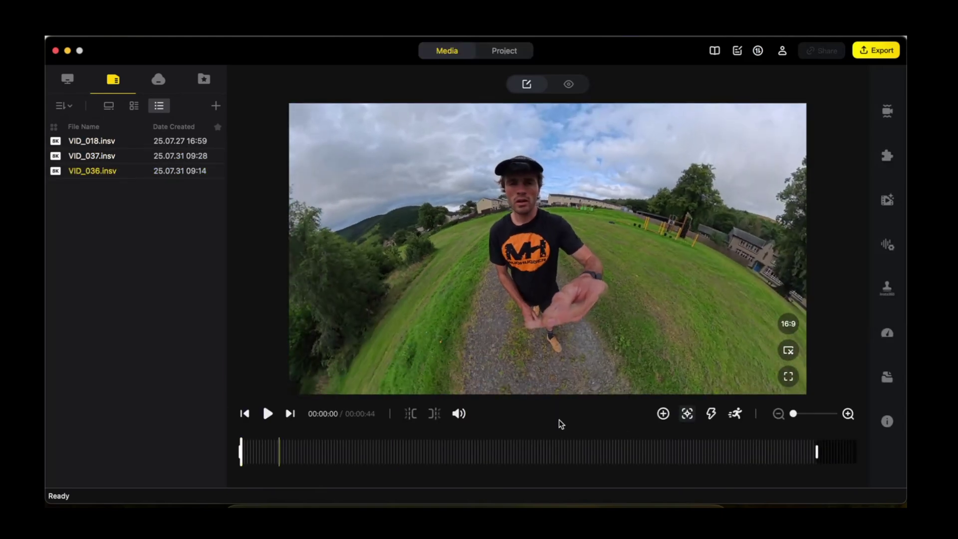
- Deep Track the man in the field through VID_036's opening, then stop tracking and return to the start
{"action": "left_click", "coordinate": [690, 413]}
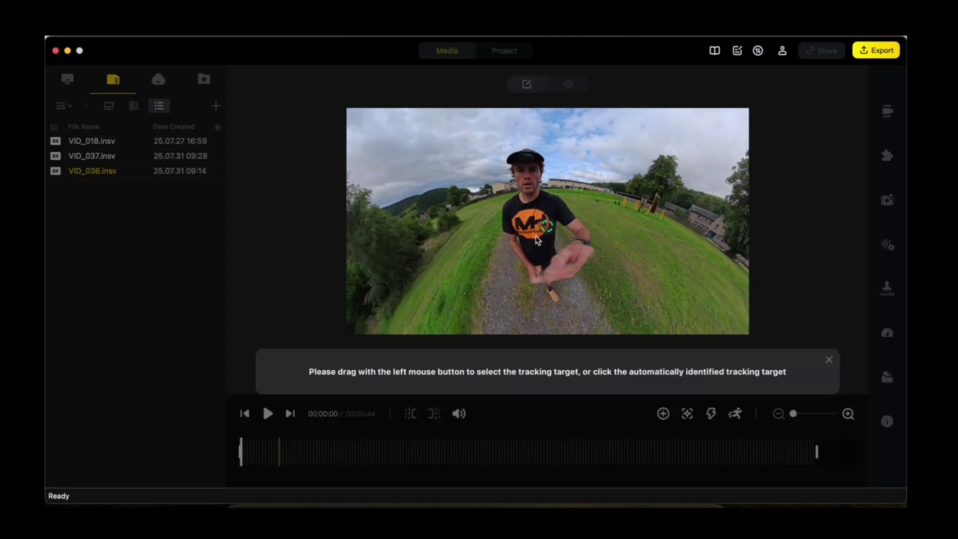
{"action": "left_click", "coordinate": [546, 229]}
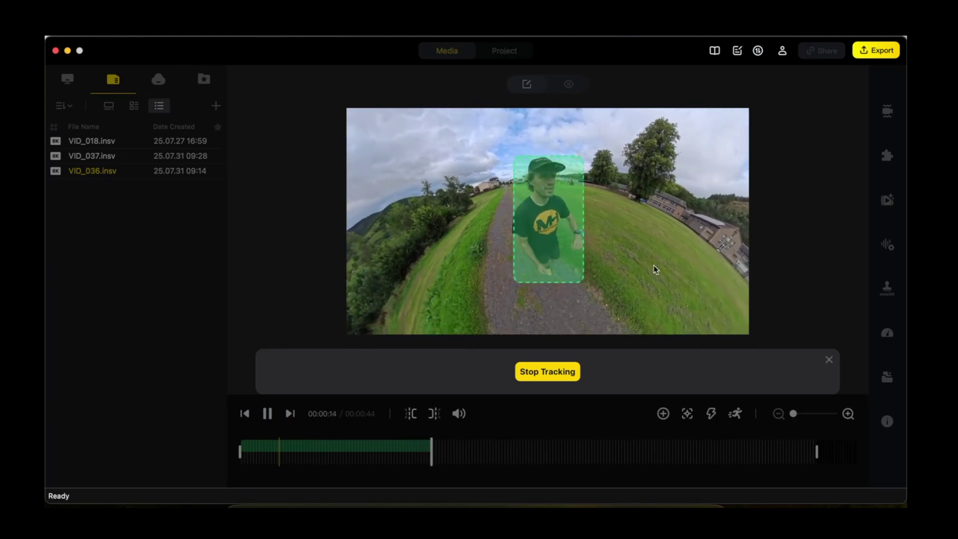
{"action": "left_click", "coordinate": [538, 367]}
{"action": "left_click", "coordinate": [268, 444]}
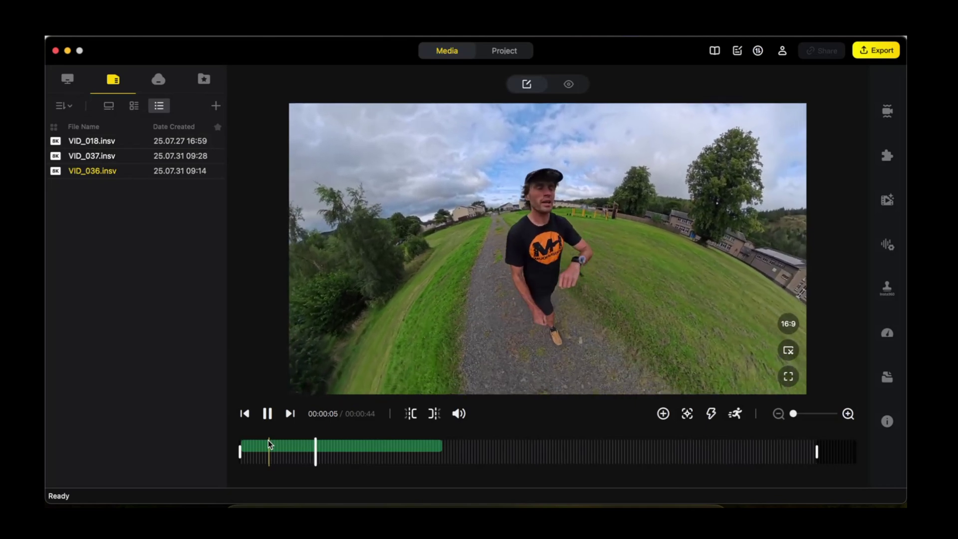
{"action": "key", "text": "Home"}
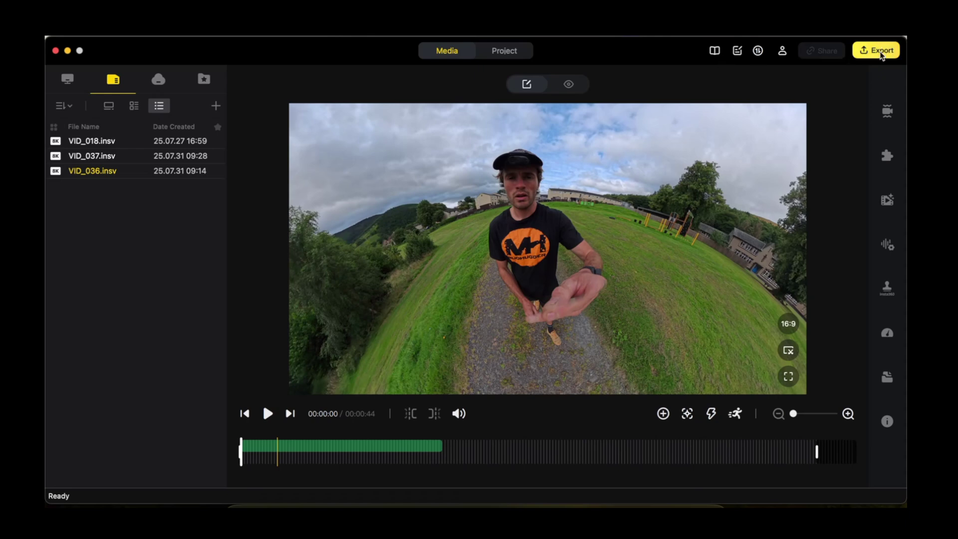
- In Video Export Settings, rename the output file to TEST
{"action": "left_click", "coordinate": [881, 54]}
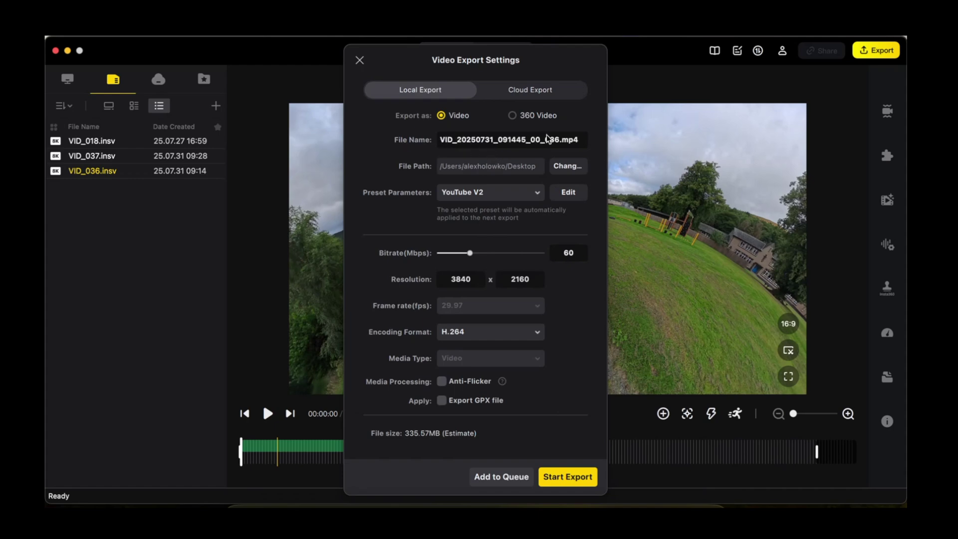
{"action": "left_click_drag", "start_coordinate": [560, 142], "coordinate": [428, 143]}
{"action": "type", "text": "TE"}
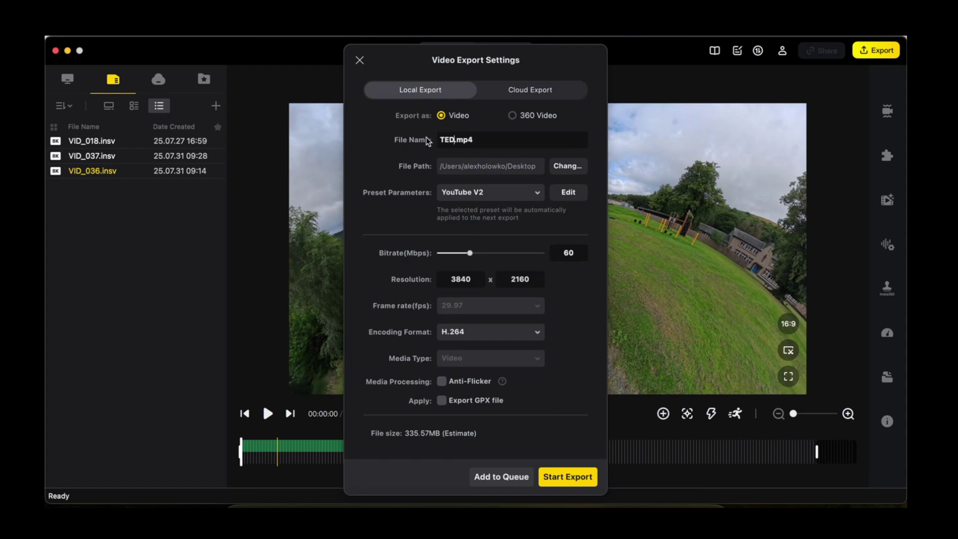
{"action": "type", "text": "ST"}
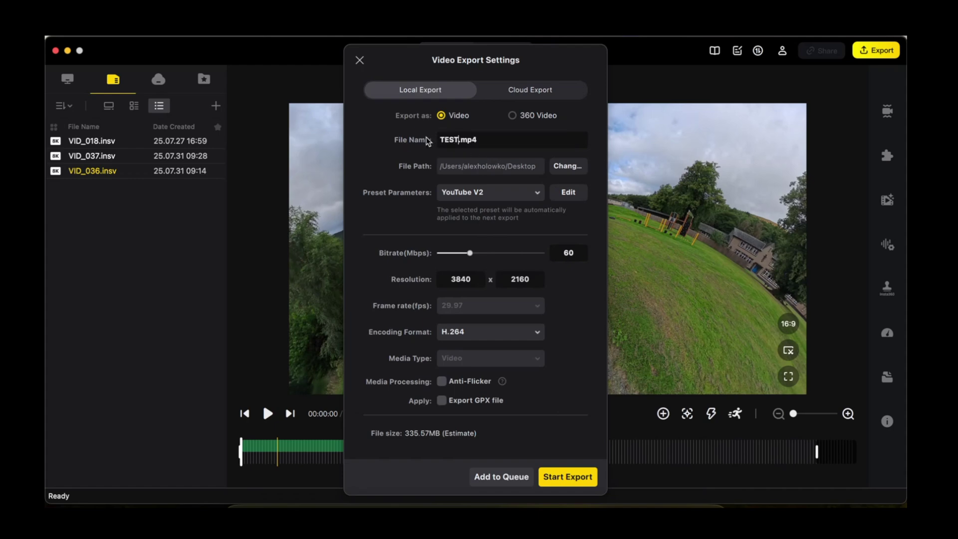
- Keep YouTube V2 as the export preset, leaving its name unchanged
{"action": "left_click", "coordinate": [473, 196]}
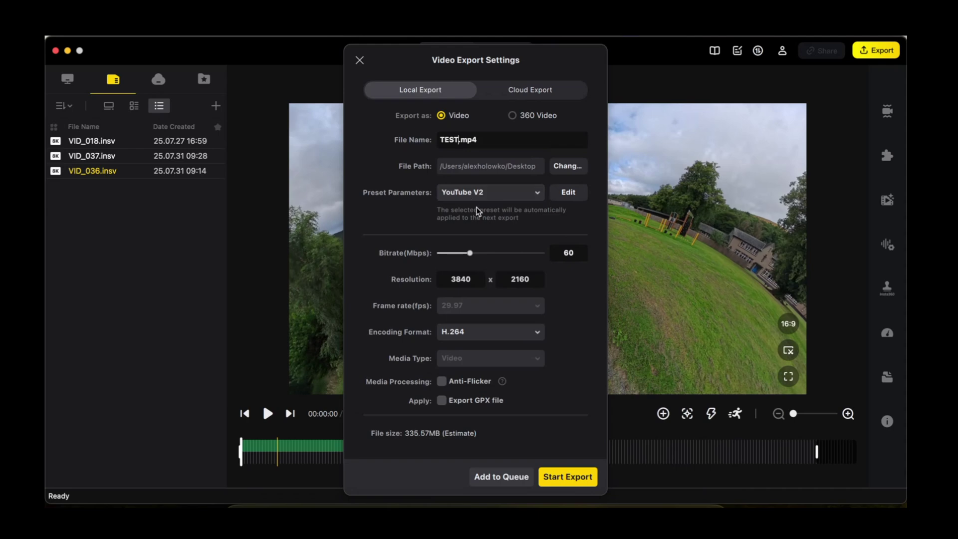
{"action": "left_click", "coordinate": [405, 212]}
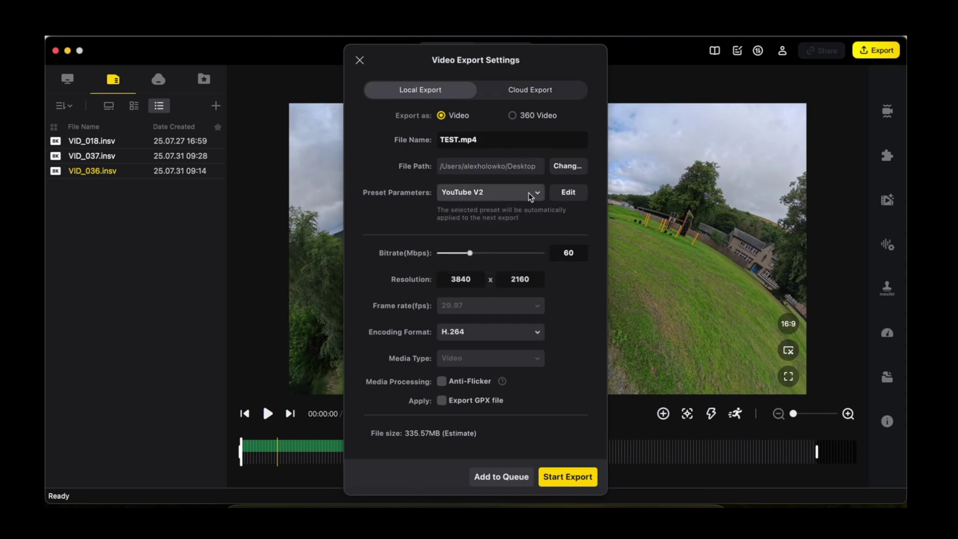
{"action": "left_click", "coordinate": [564, 193]}
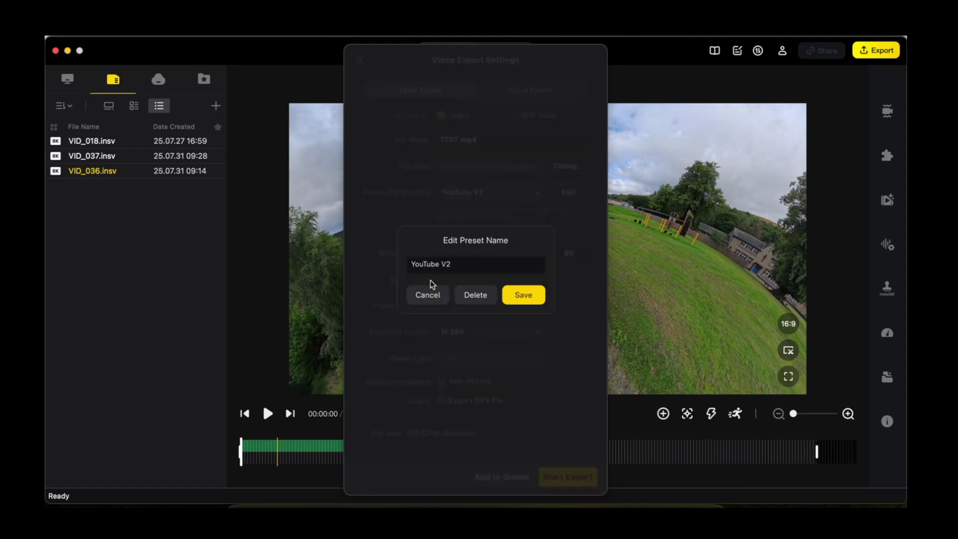
{"action": "left_click", "coordinate": [422, 295]}
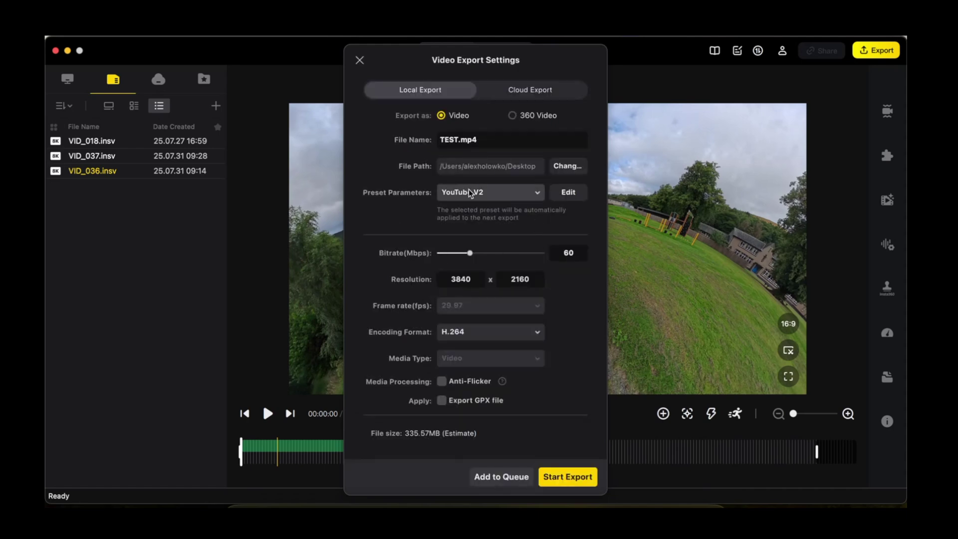
- Set the bitrate to 99 Mbps and the encoding to ProRes 422, making a .mov output
{"action": "left_click_drag", "start_coordinate": [471, 253], "coordinate": [492, 256]}
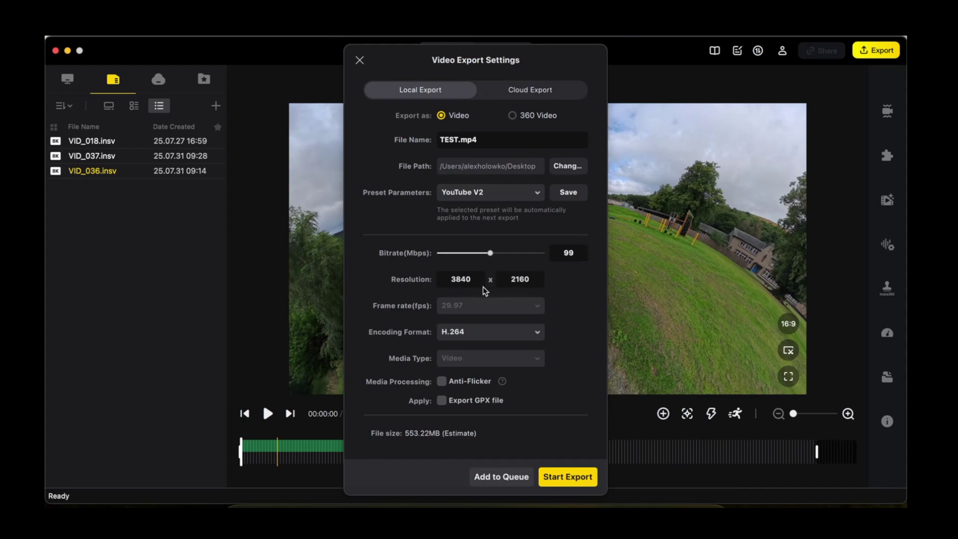
{"action": "left_click", "coordinate": [457, 333]}
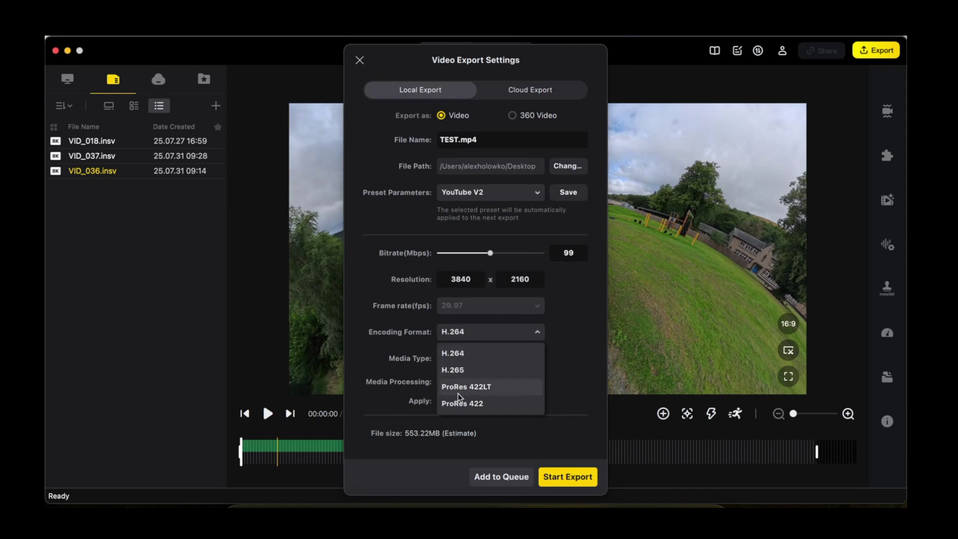
{"action": "left_click", "coordinate": [475, 404]}
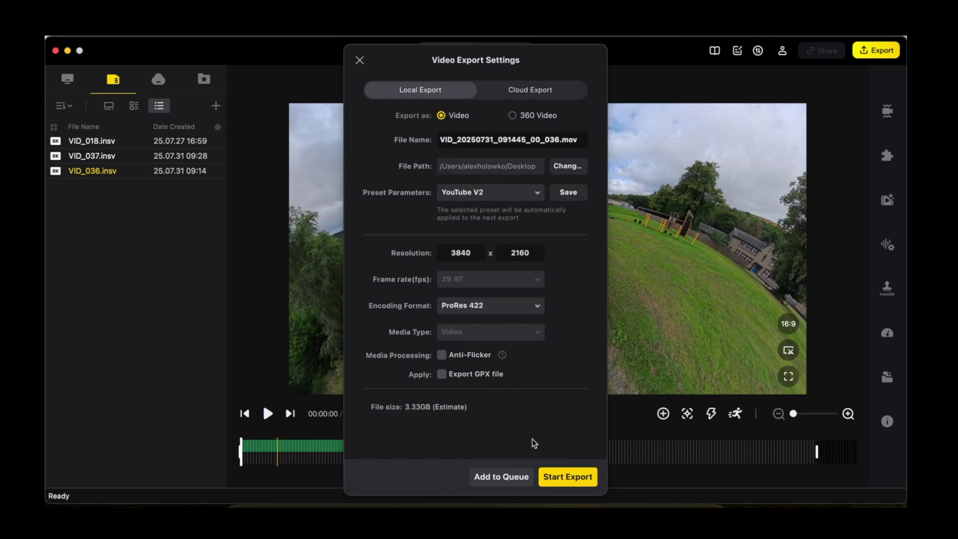
{"action": "left_click", "coordinate": [473, 318]}
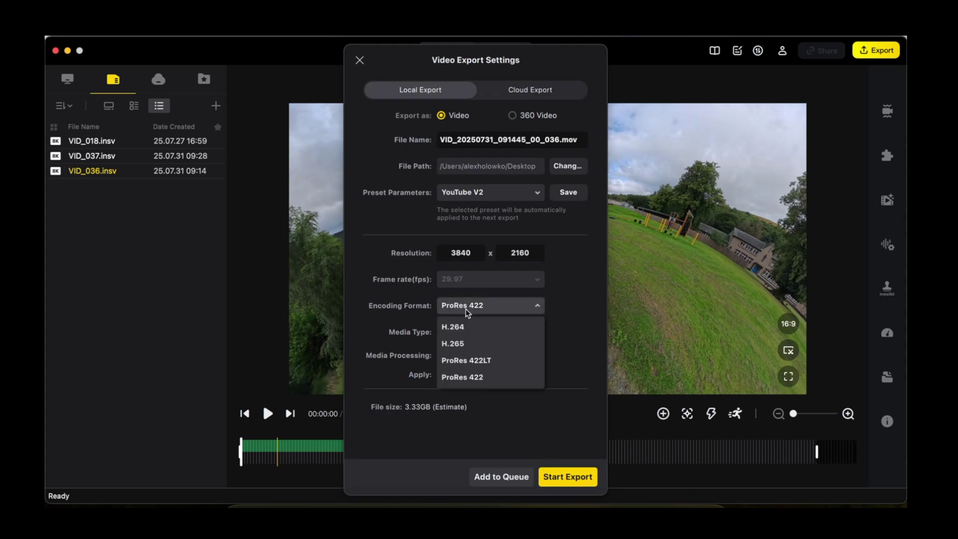
- Choose H.265 encoding, giving a 99 Mbps .mp4 of about 553 MB
{"action": "left_click", "coordinate": [456, 342]}
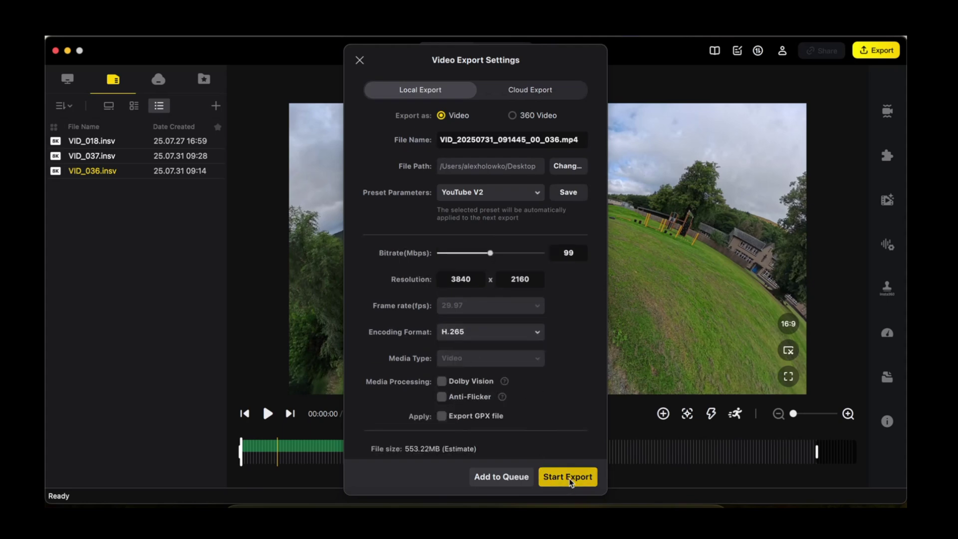